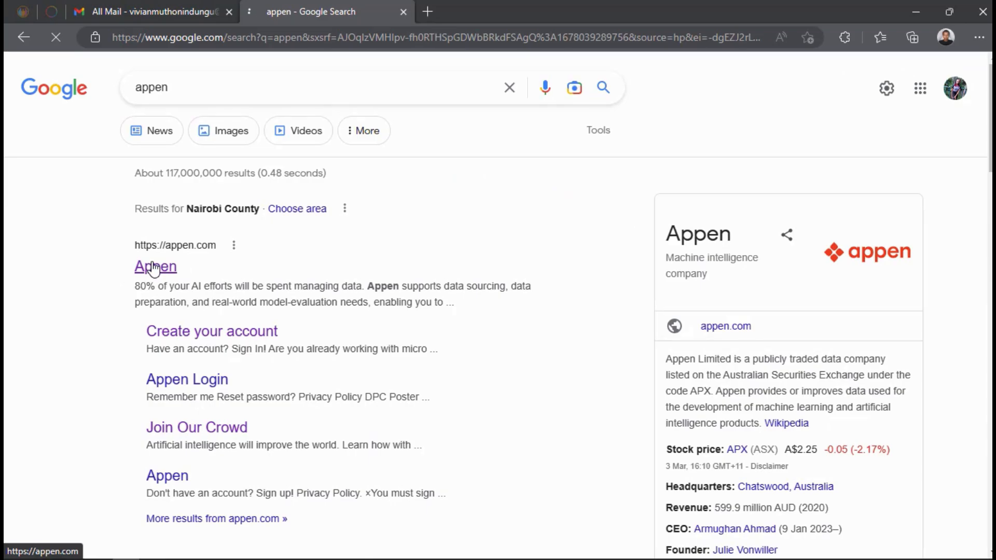
Go from the Appen homepage to the 'Join Our Crowd' contributor page.
click(154, 267)
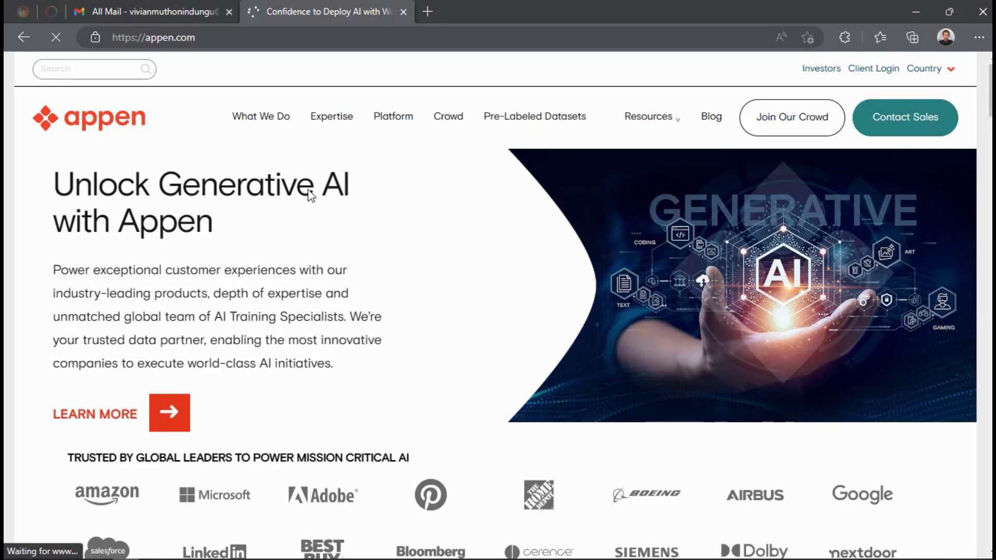
scroll(185, 207, down, 2)
scroll(184, 207, down, 3)
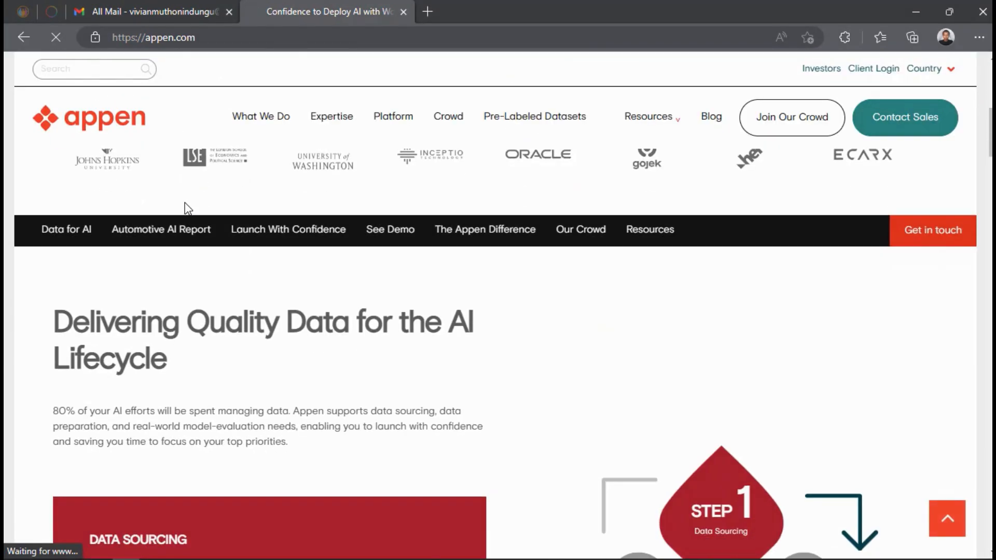
scroll(184, 206, down, 2)
scroll(184, 206, down, 3)
scroll(185, 206, down, 4)
scroll(185, 208, down, 5)
scroll(185, 209, down, 5)
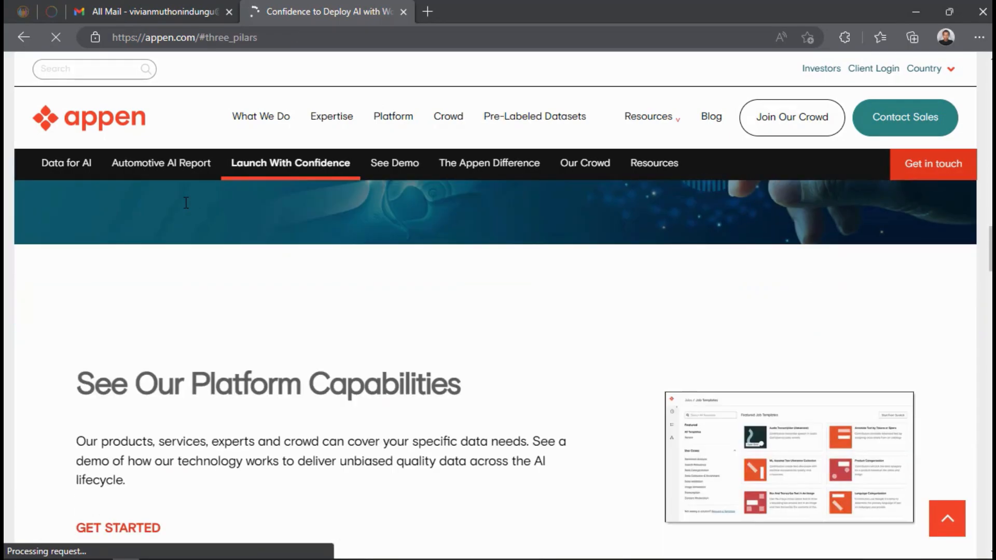
click(791, 136)
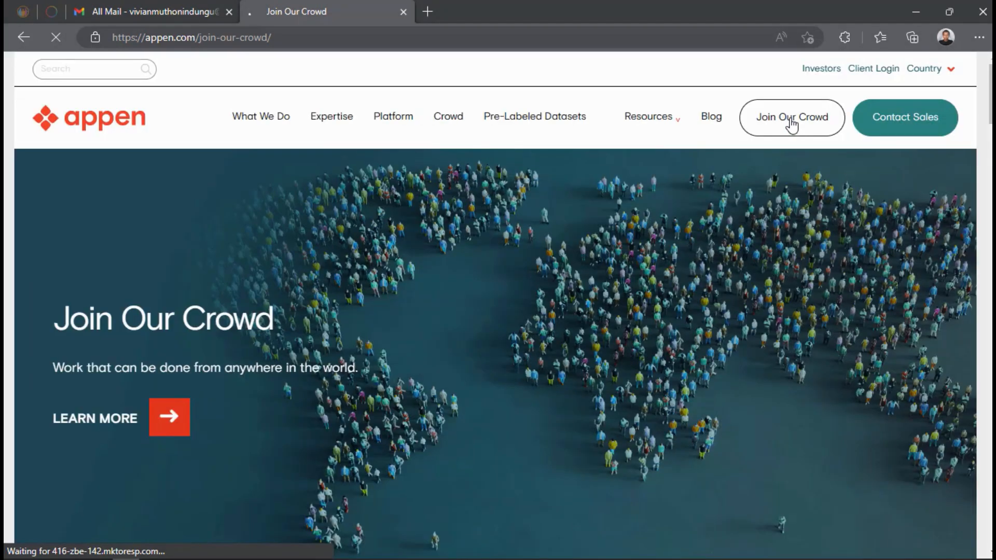
scroll(349, 255, down, 3)
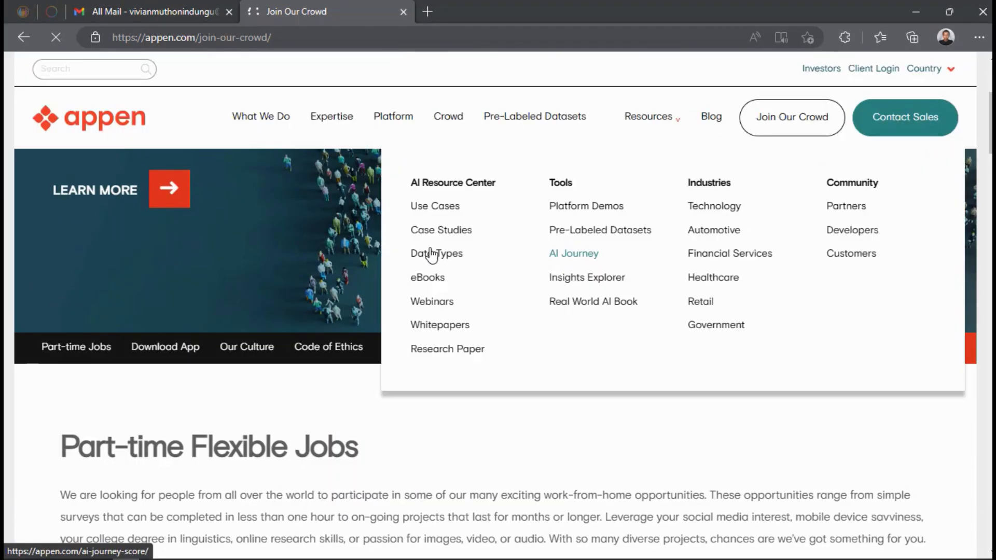
scroll(302, 290, down, 1)
scroll(242, 273, down, 2)
scroll(356, 238, down, 2)
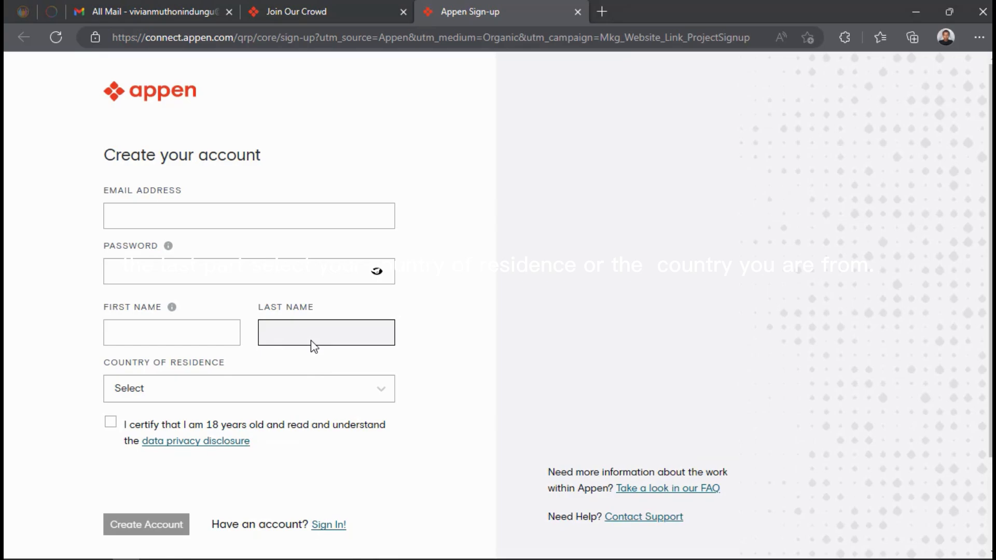
Fill the sign-up form with saved email, password, first and last name, country Kenya.
click(204, 218)
text(vivi)
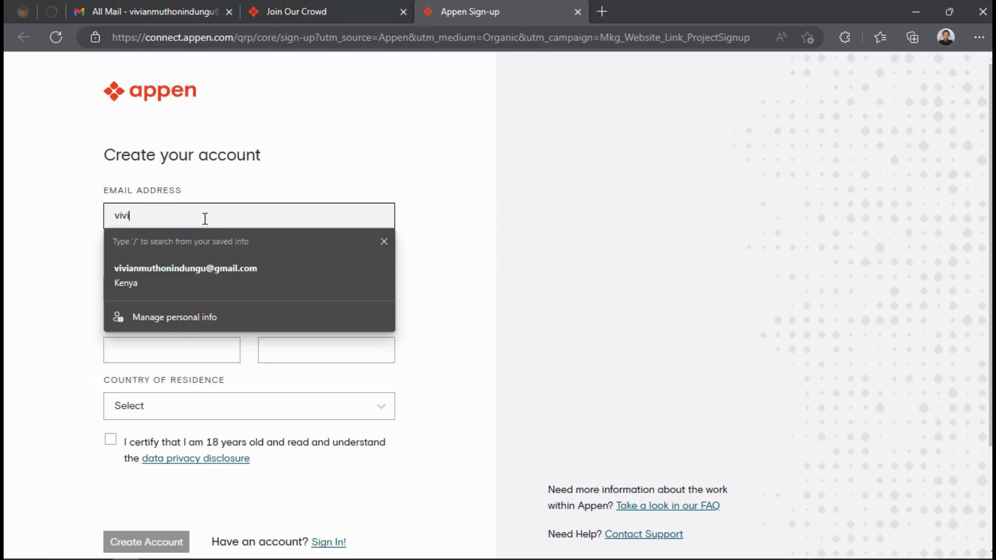
click(201, 268)
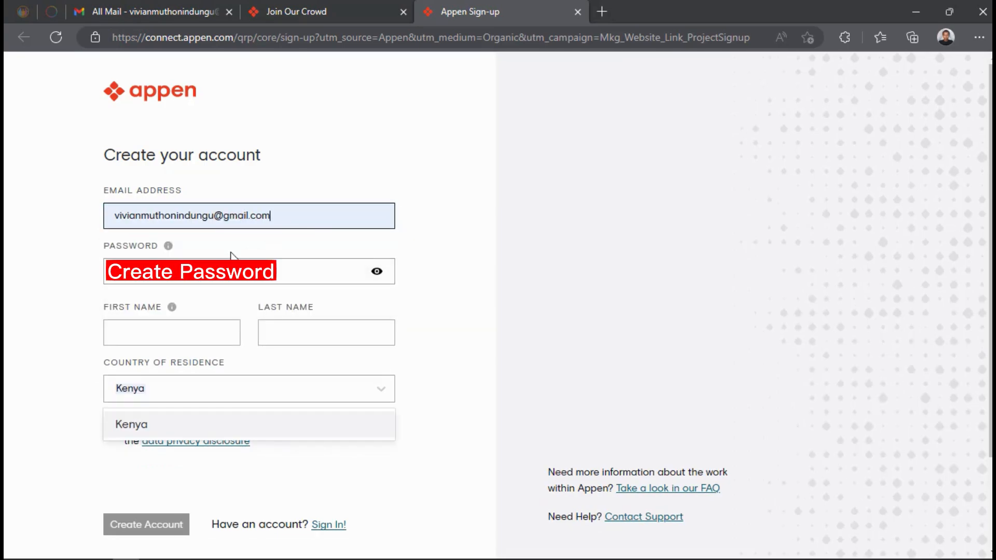
click(190, 261)
click(236, 326)
click(377, 272)
click(377, 272)
click(172, 332)
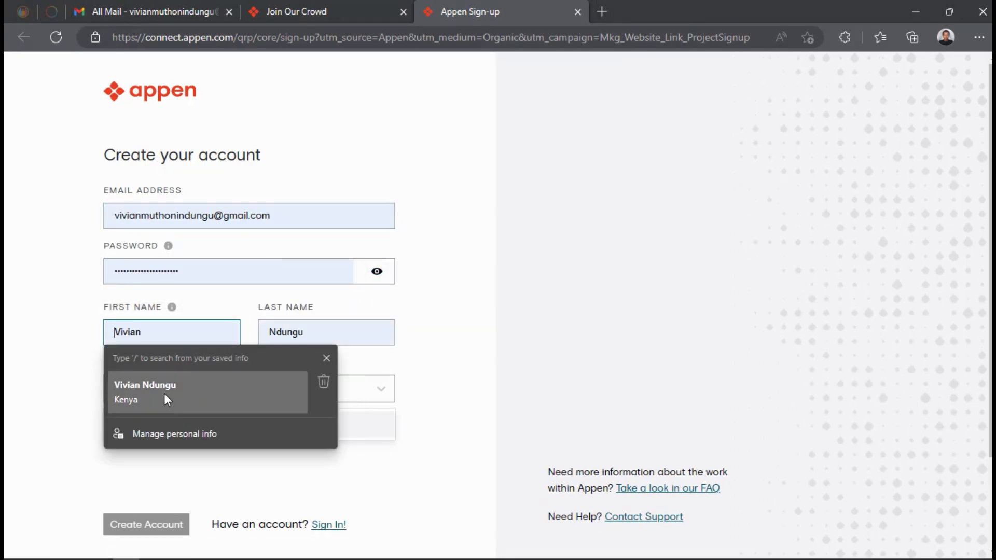
click(167, 400)
click(275, 427)
Certify being 18 and able to provide tax documentation, then submit Create Account.
click(110, 427)
click(109, 426)
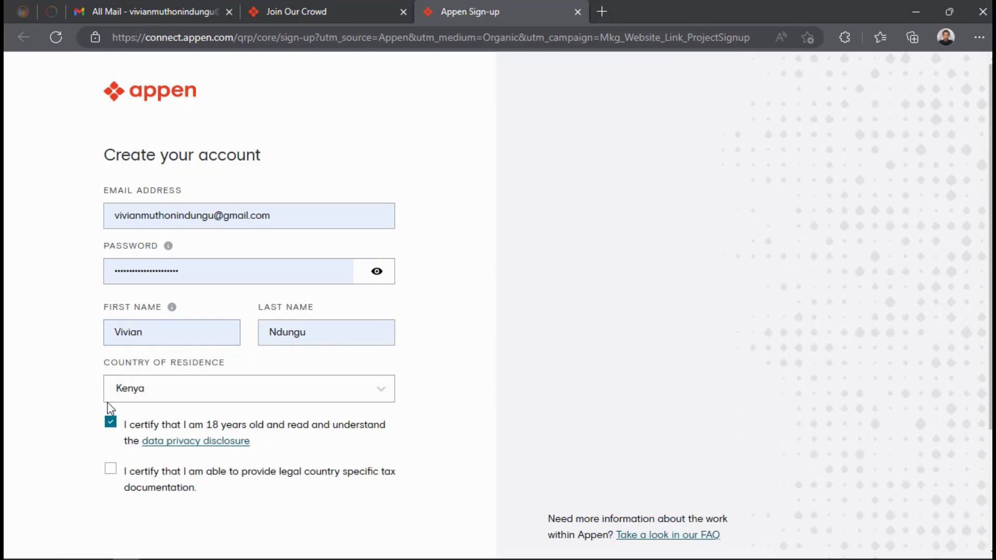
click(110, 470)
scroll(326, 516, down, 1)
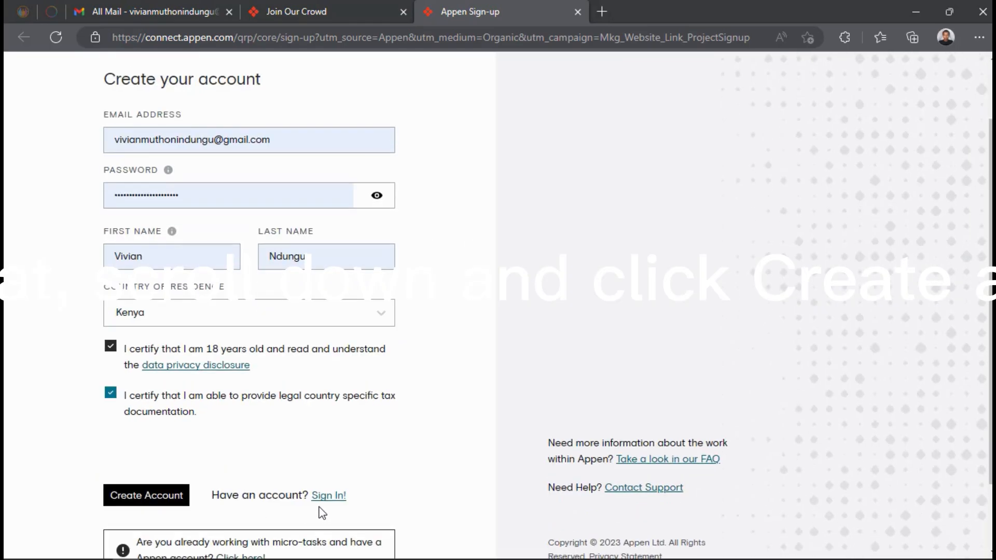
scroll(296, 464, down, 1)
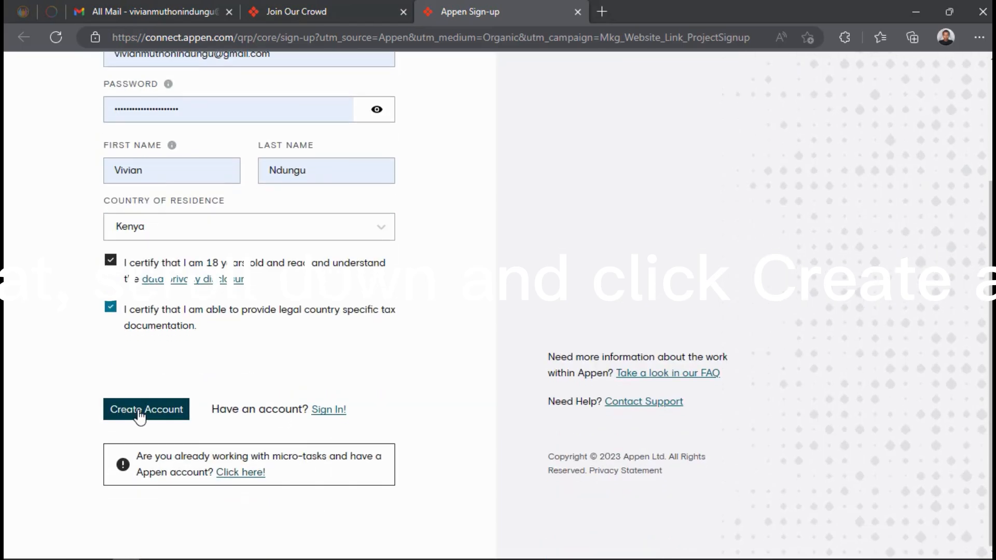
click(138, 413)
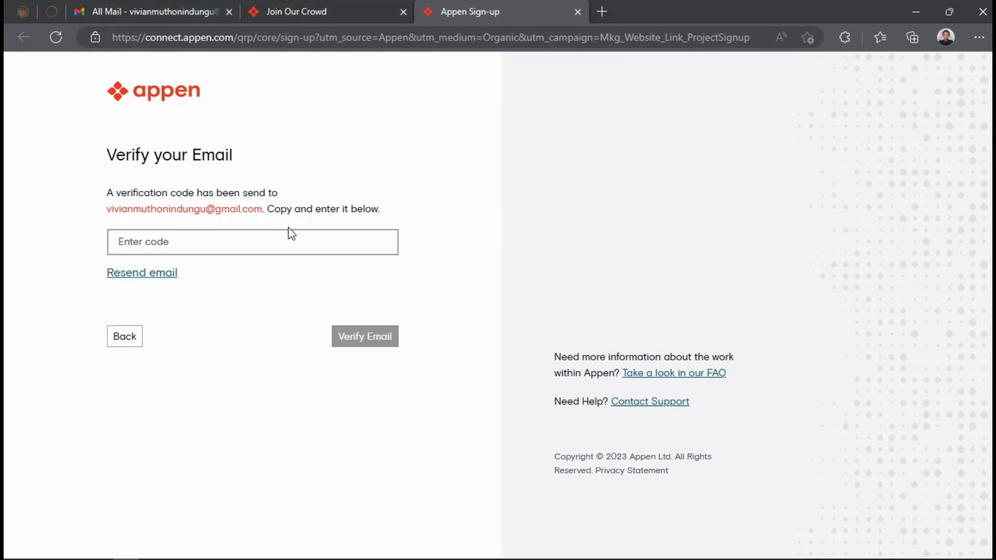
click(160, 9)
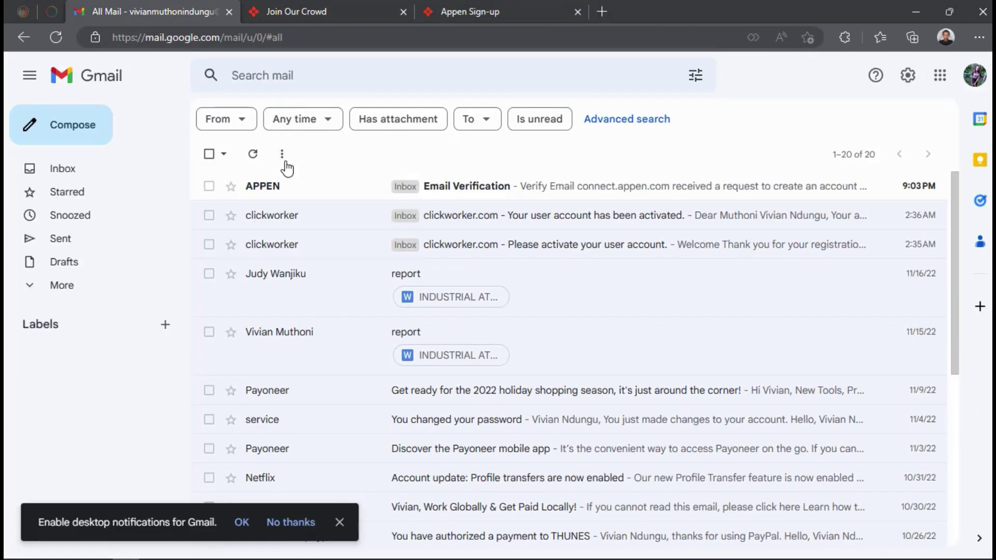
click(476, 188)
scroll(545, 315, down, 3)
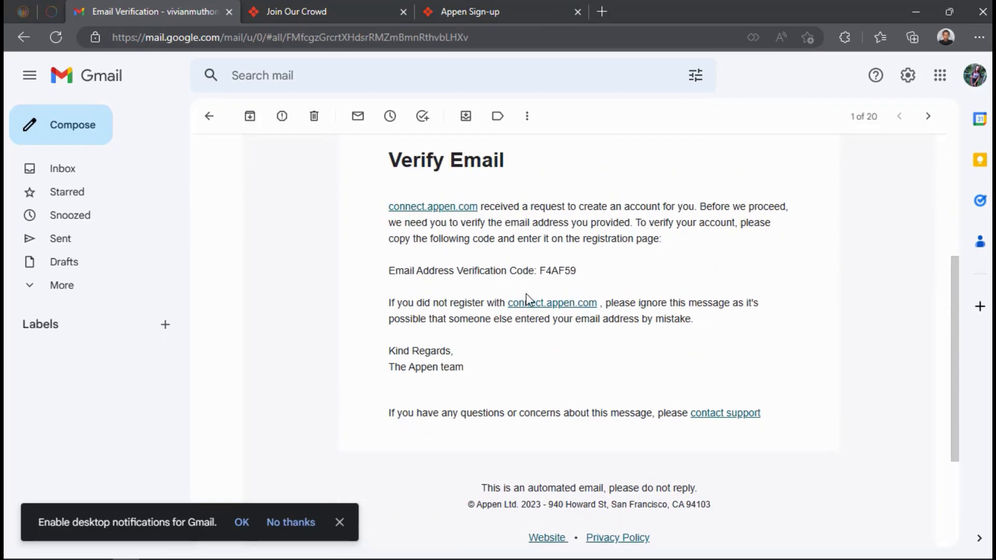
drag(538, 269, 583, 280)
right_click(555, 276)
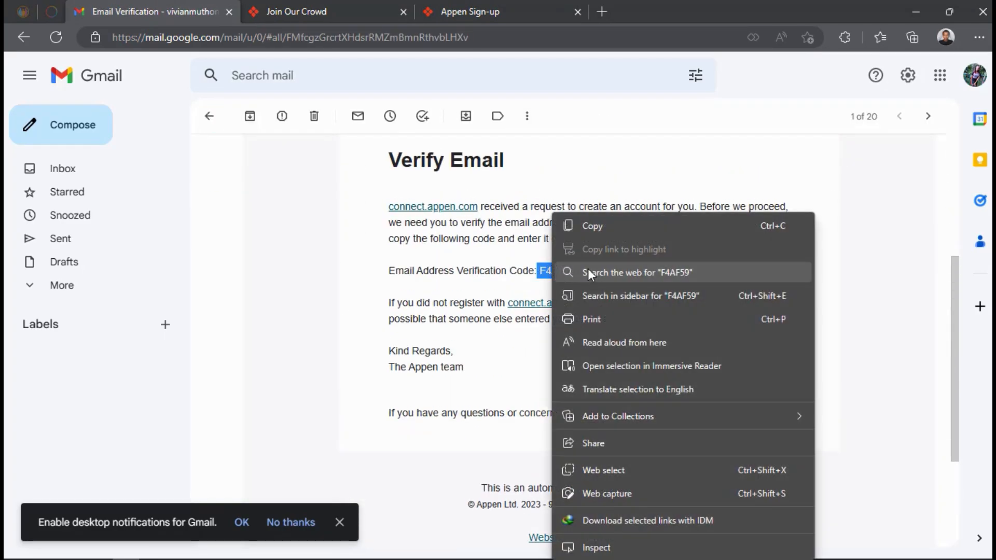
click(591, 229)
click(470, 11)
click(234, 241)
Paste the code, verify the email, and go to the login page from 'Account Created!'.
key(ctrl+v)
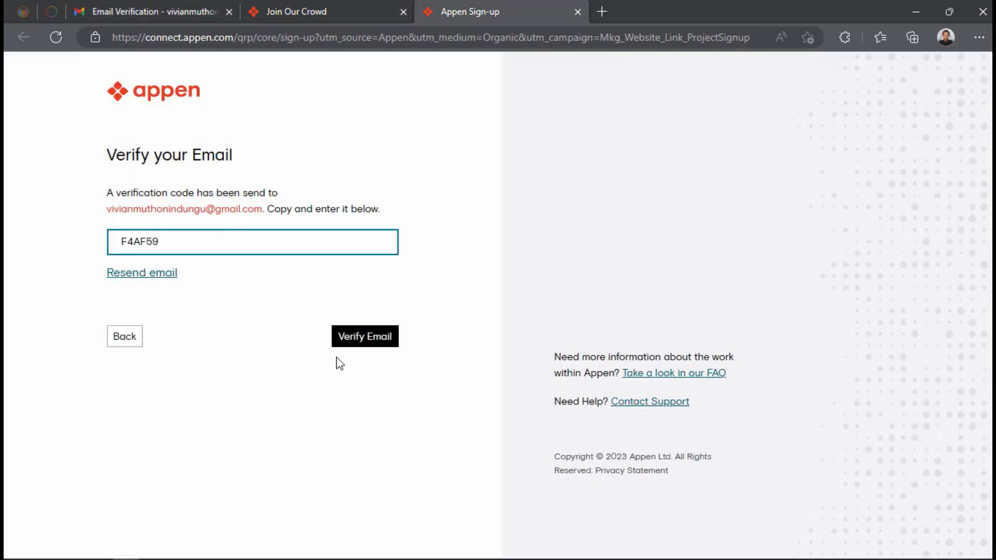
click(360, 352)
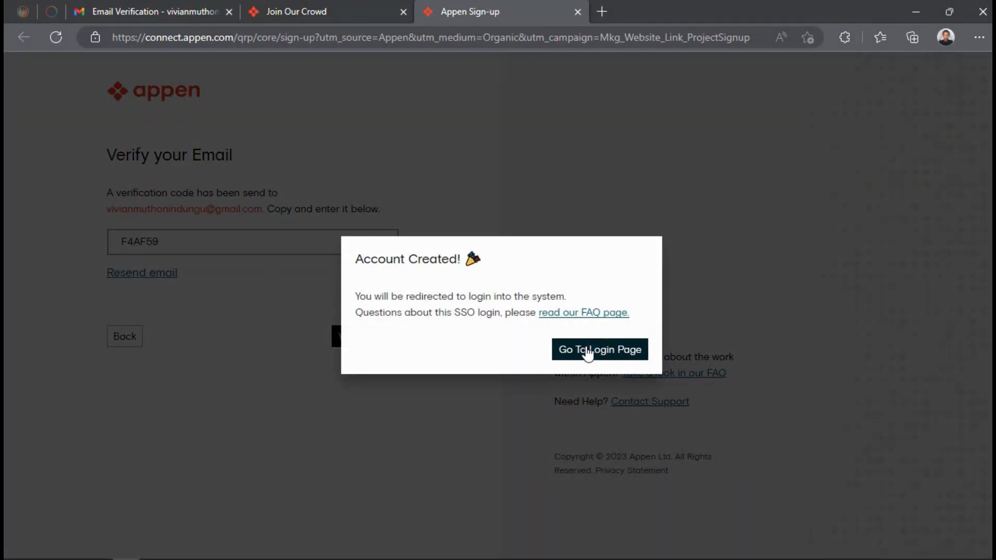
click(587, 355)
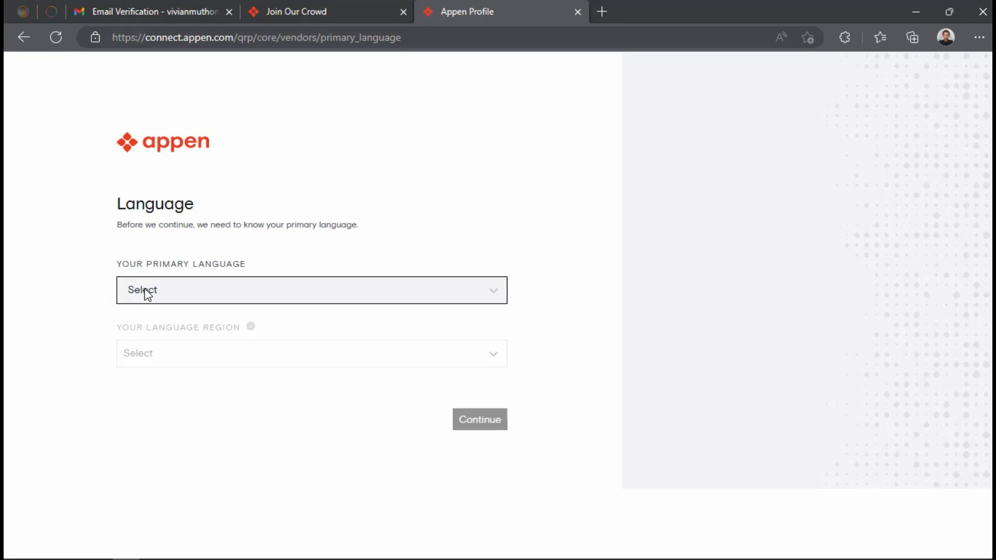
Set primary language English and region United States of America, then continue to Projects.
click(332, 295)
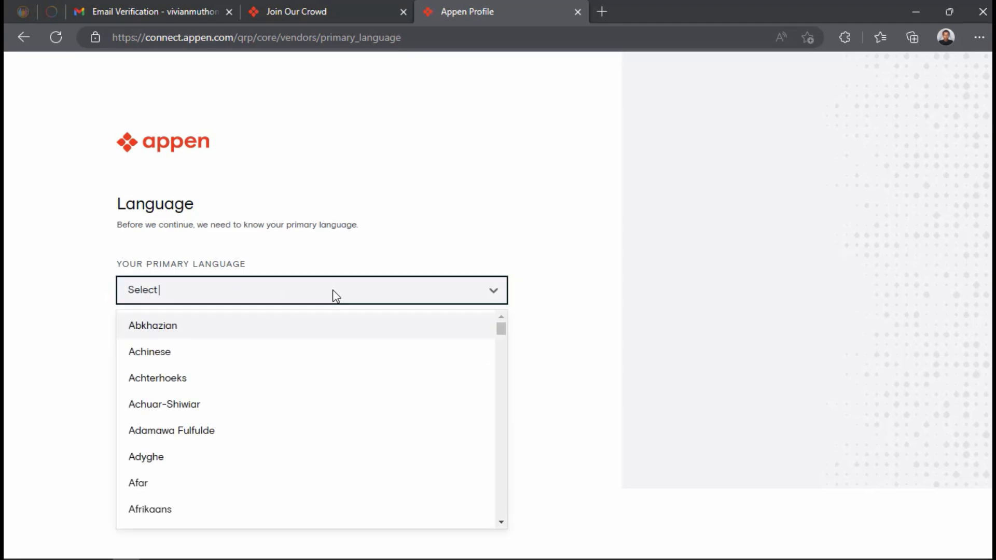
text(en)
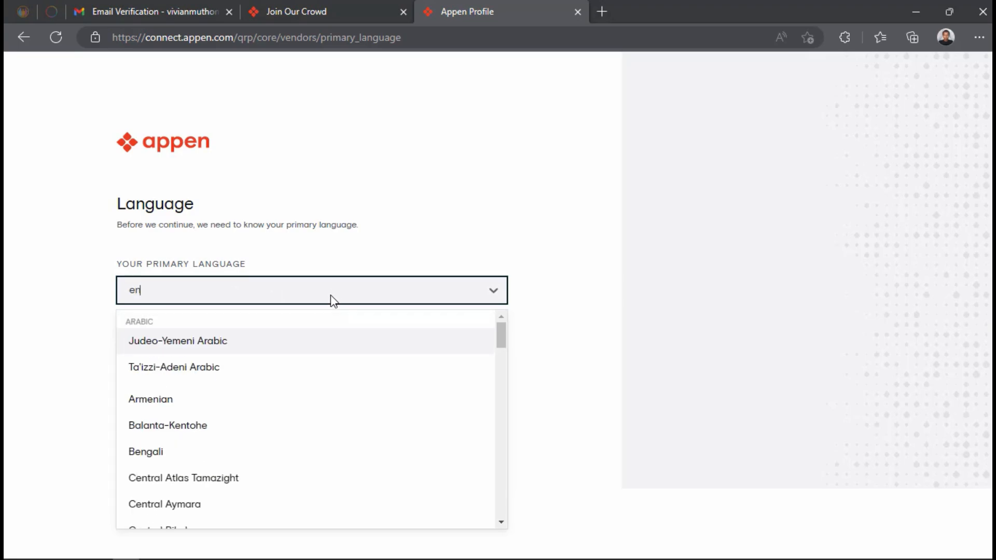
text(gli)
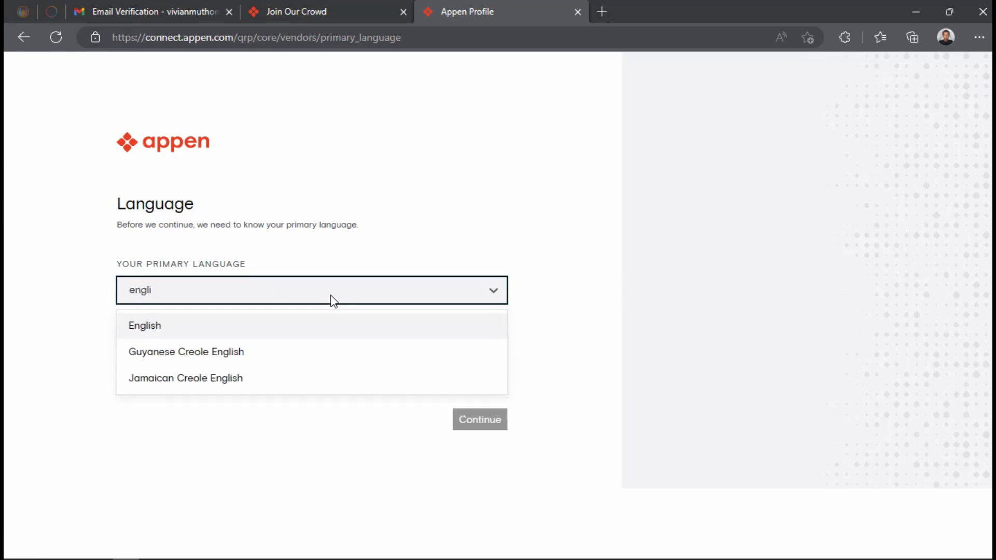
click(148, 326)
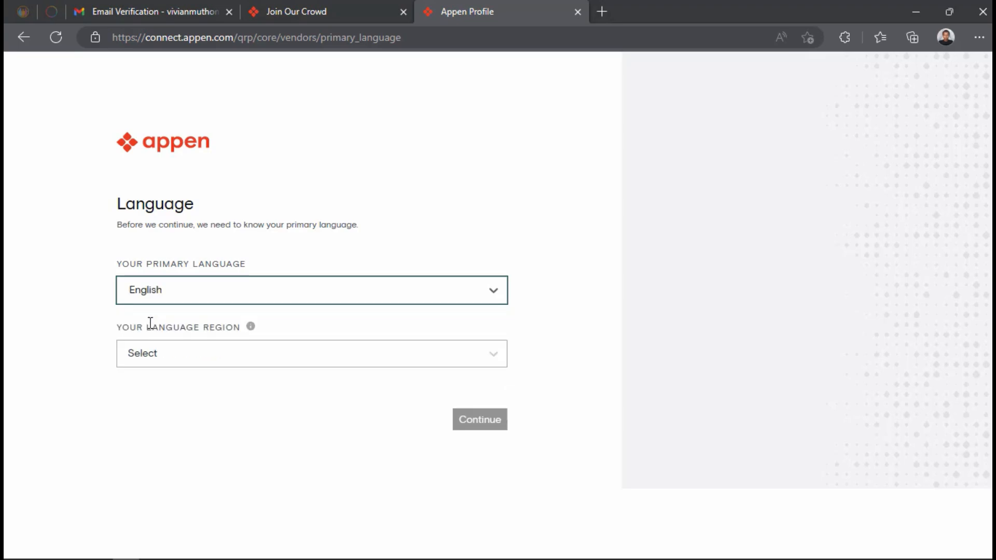
click(195, 363)
text(u)
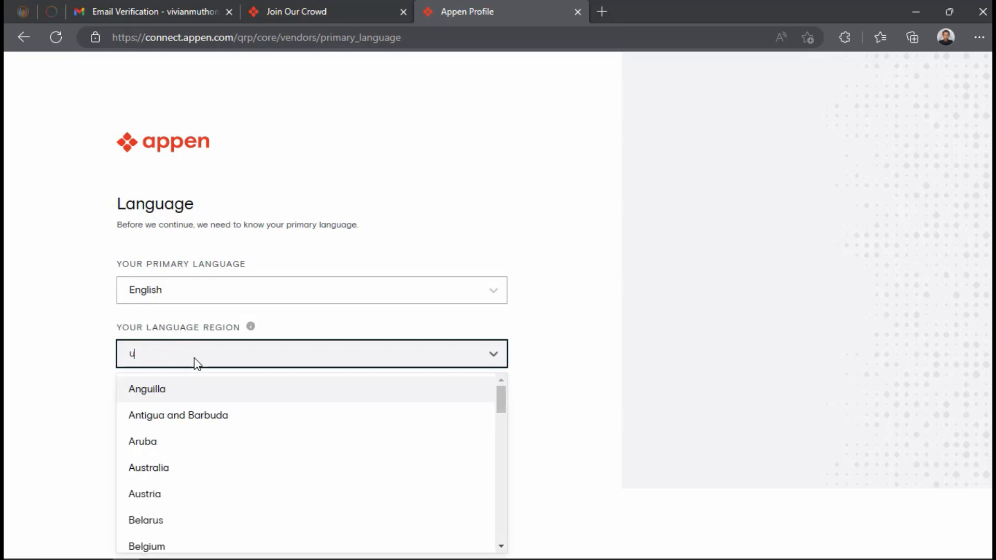
text(nite)
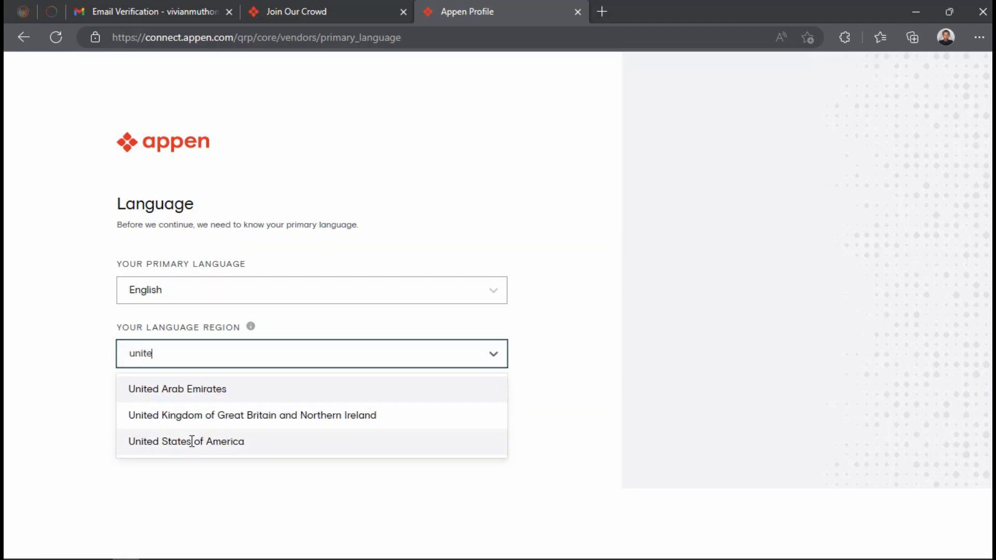
click(192, 442)
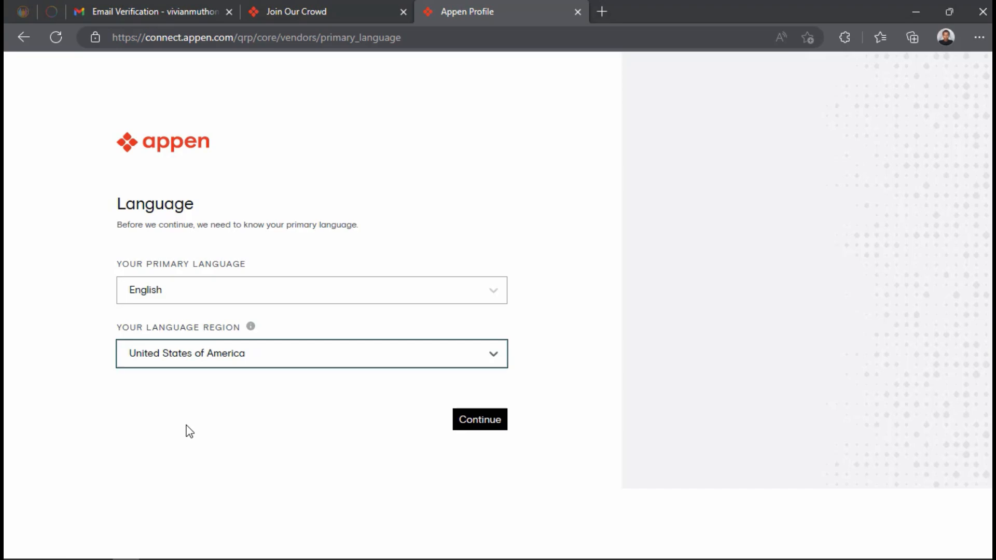
click(478, 427)
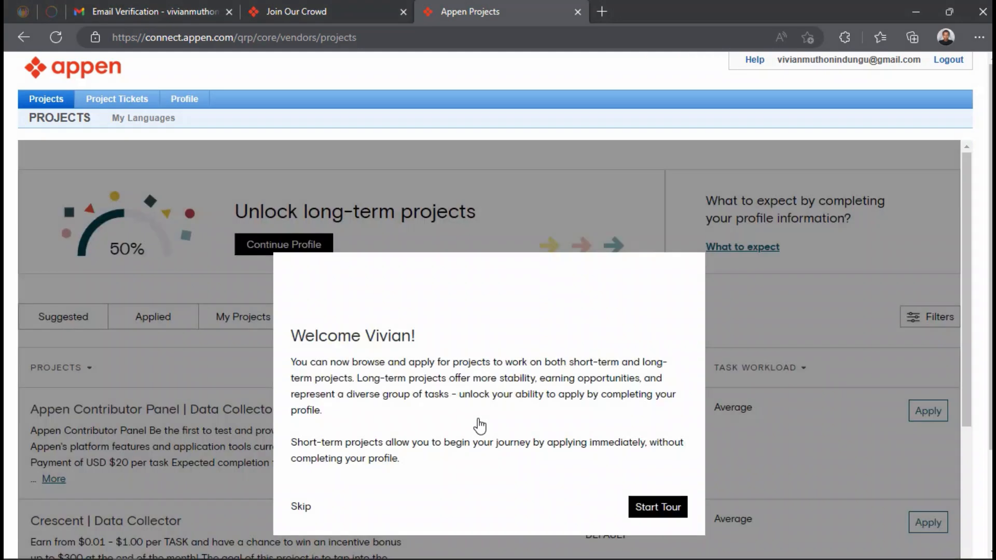
scroll(479, 427, down, 1)
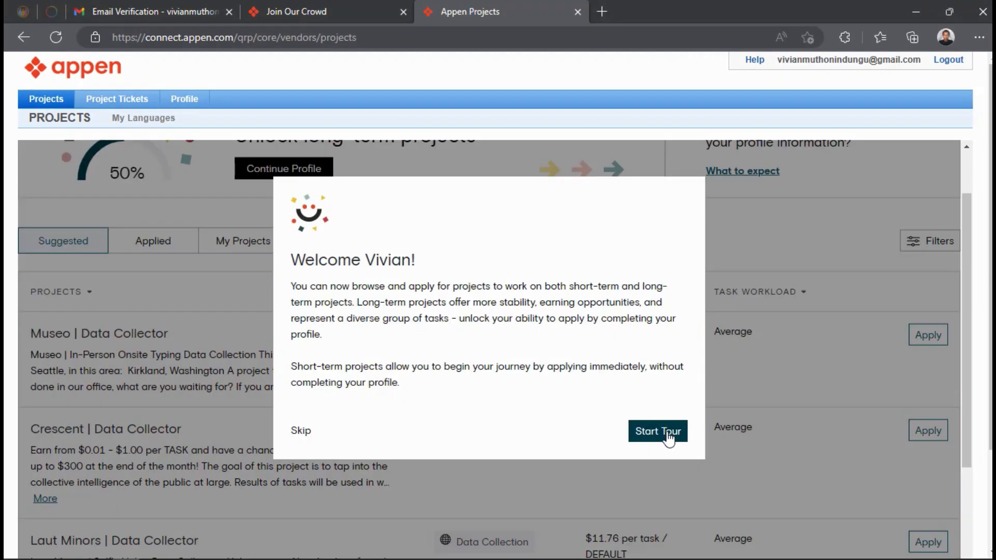
Skip the welcome tour to show the projects list.
click(298, 432)
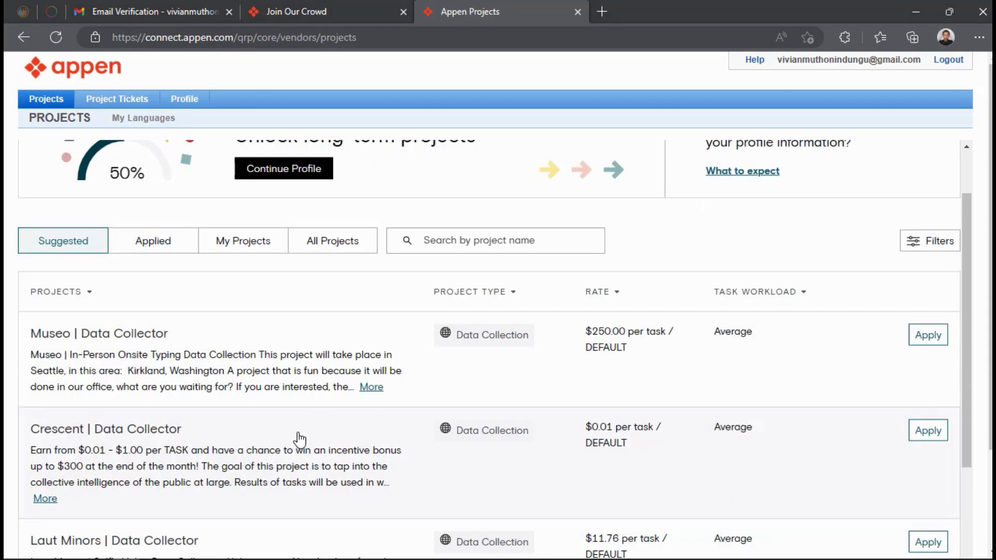
scroll(155, 370, down, 1)
scroll(191, 323, up, 2)
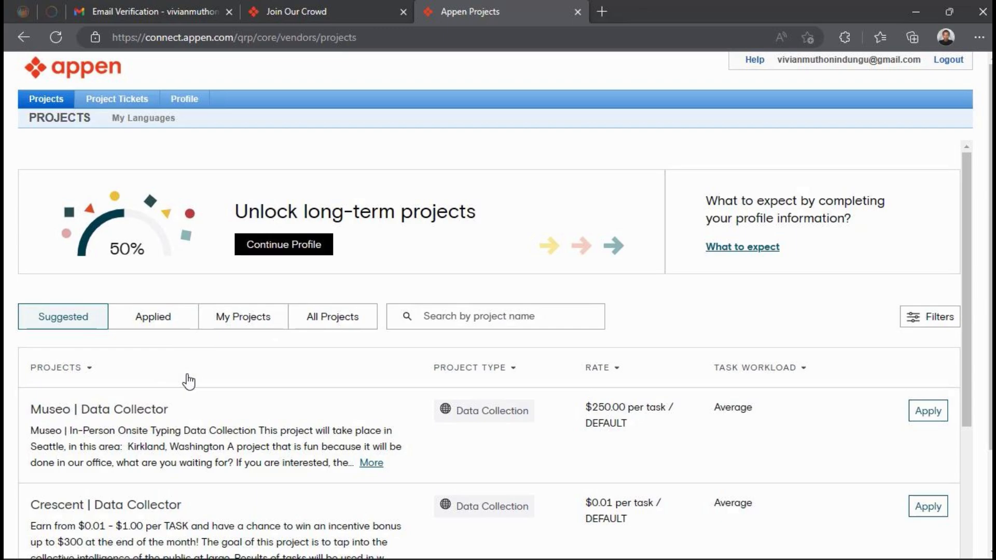
scroll(363, 347, down, 1)
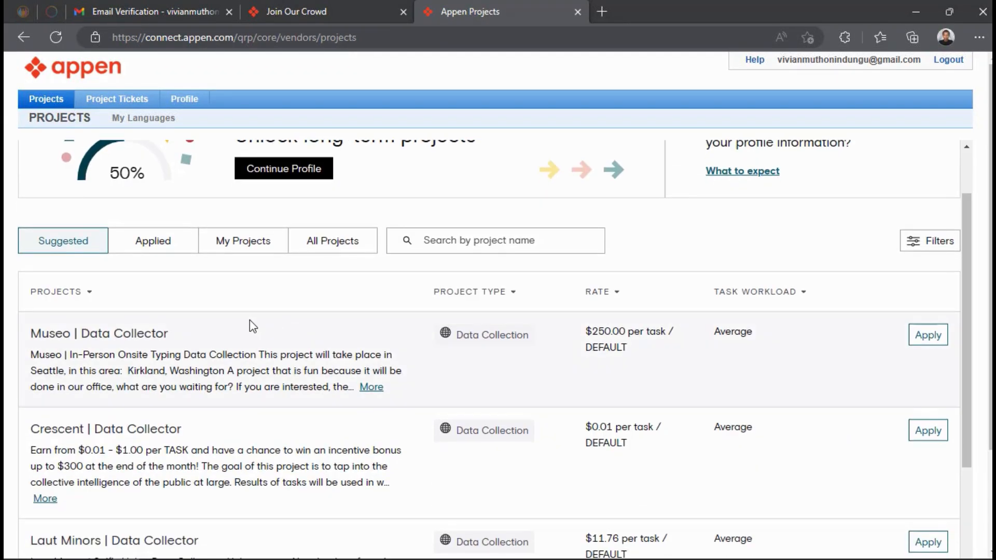
scroll(250, 320, down, 1)
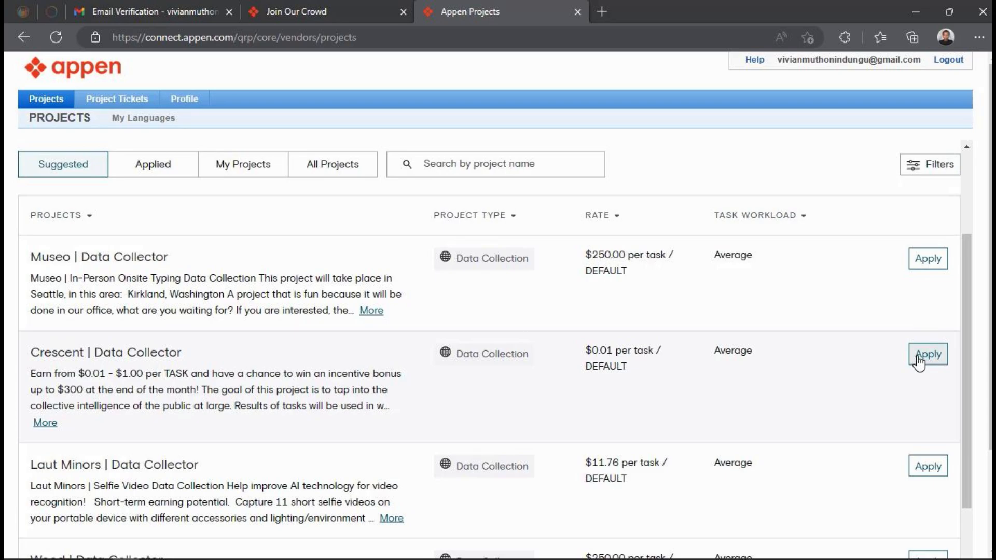
click(919, 356)
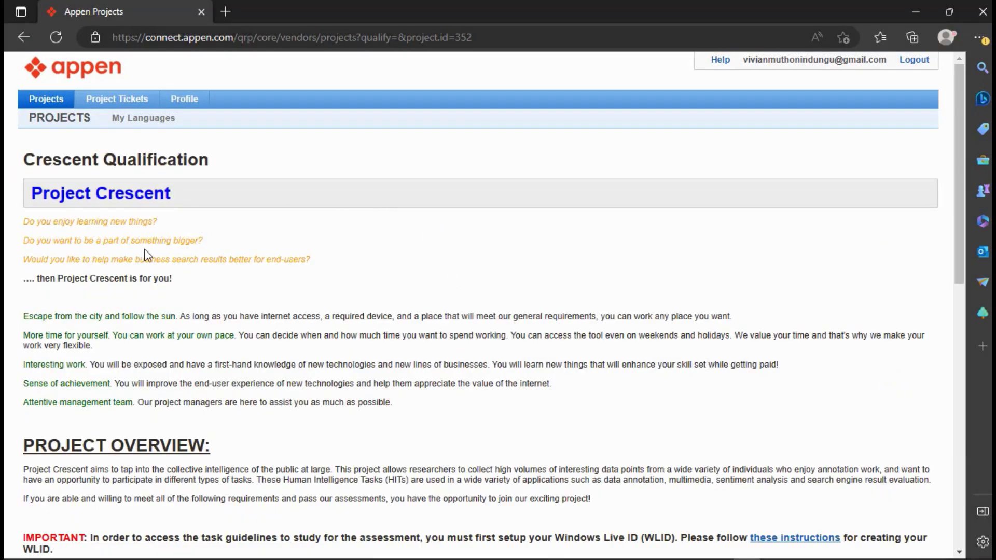
scroll(355, 255, down, 1)
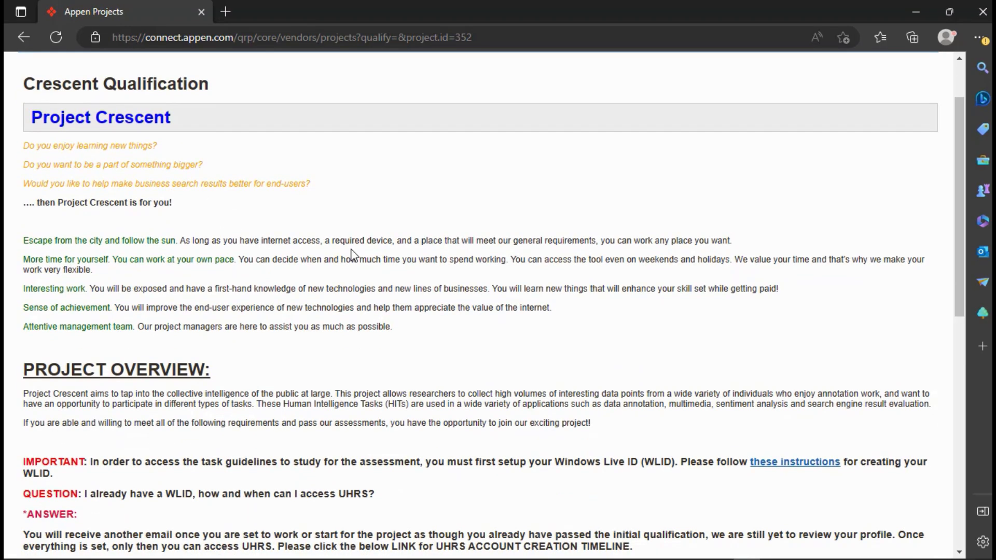
scroll(492, 185, down, 1)
scroll(491, 183, down, 2)
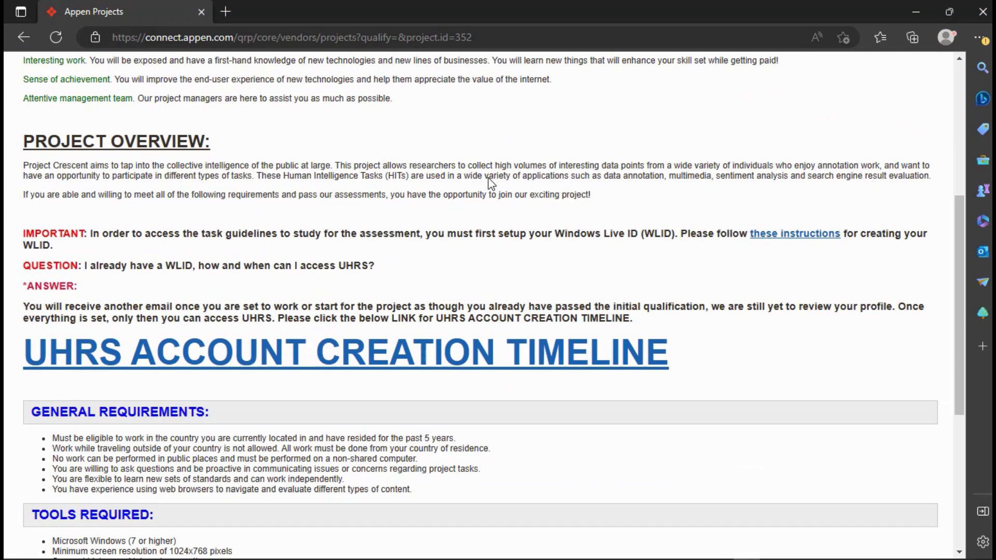
scroll(498, 181, down, 1)
scroll(506, 180, down, 1)
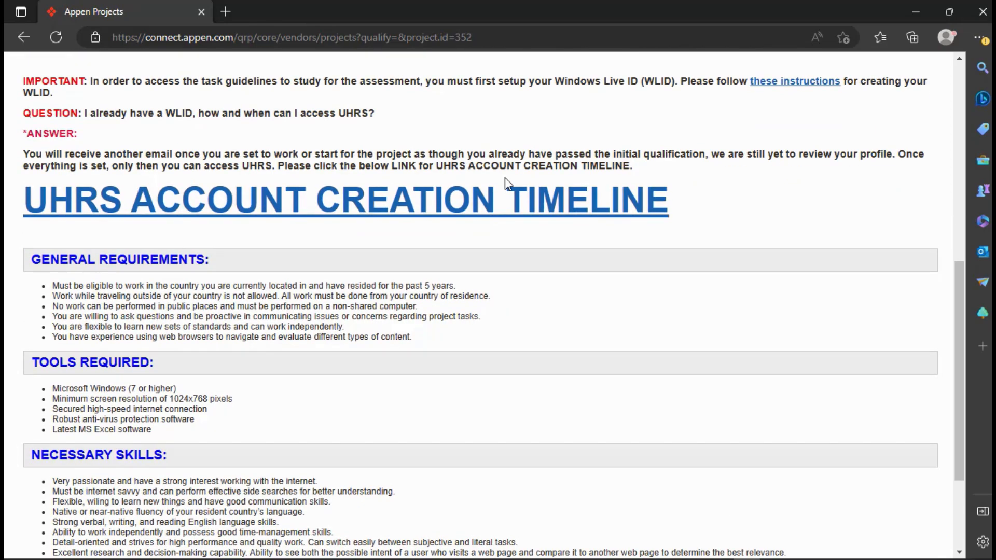
scroll(505, 183, down, 1)
scroll(505, 183, down, 1)
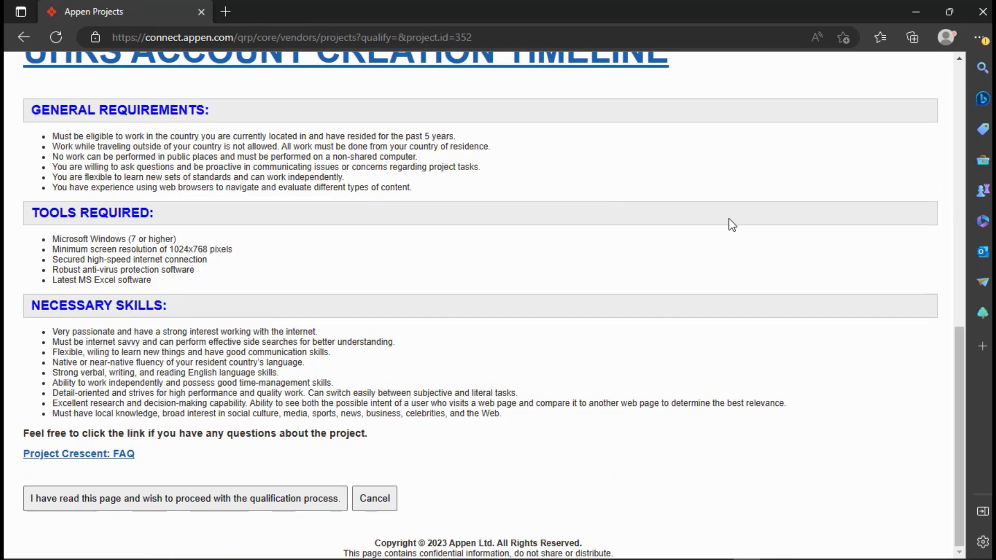
Confirm reading the page and proceed with the Crescent qualification process.
click(202, 504)
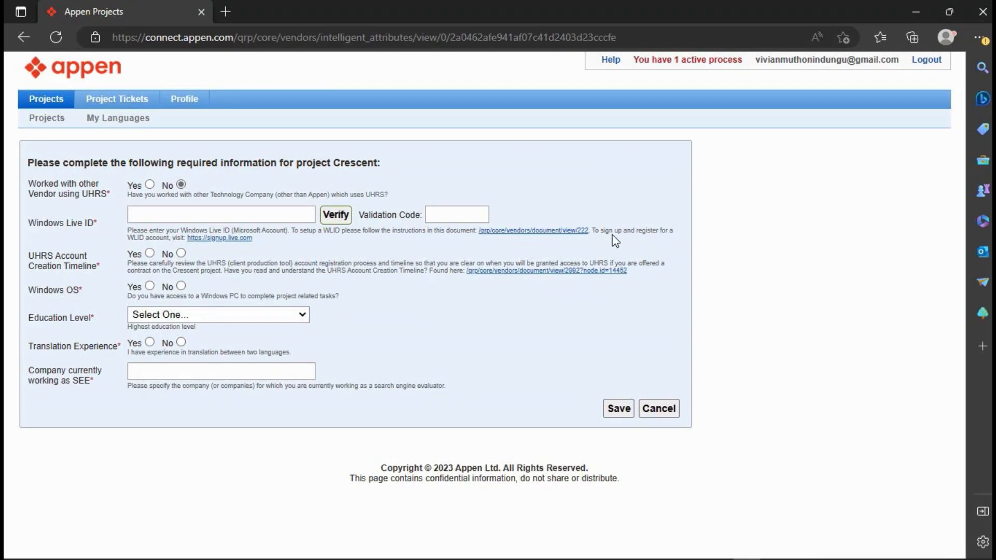
Start a Microsoft account with a new Outlook address and pasted password.
click(209, 239)
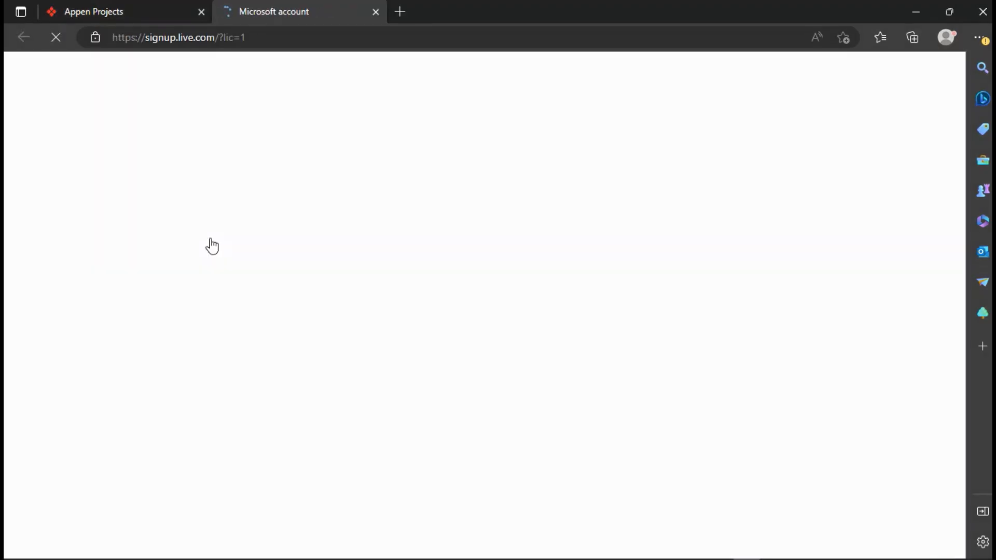
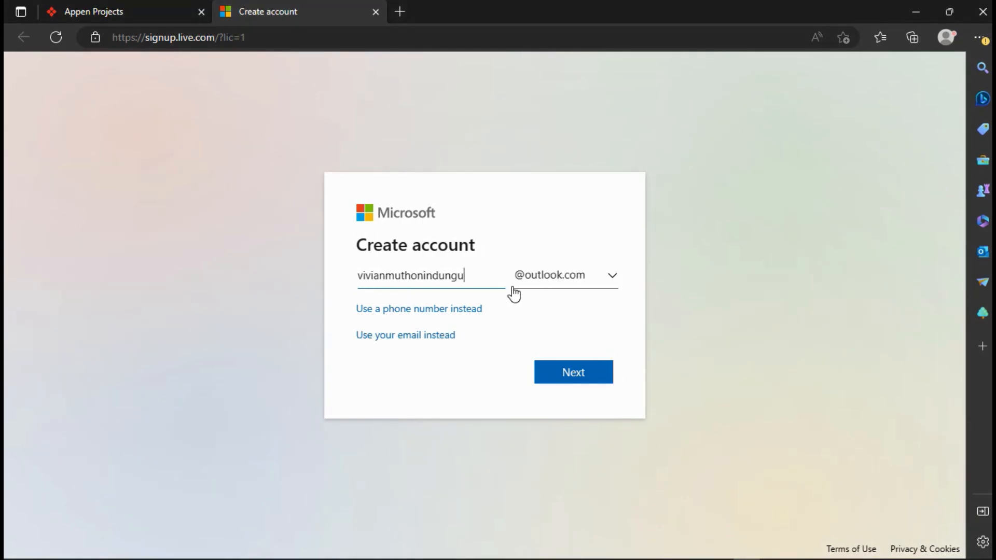
click(556, 380)
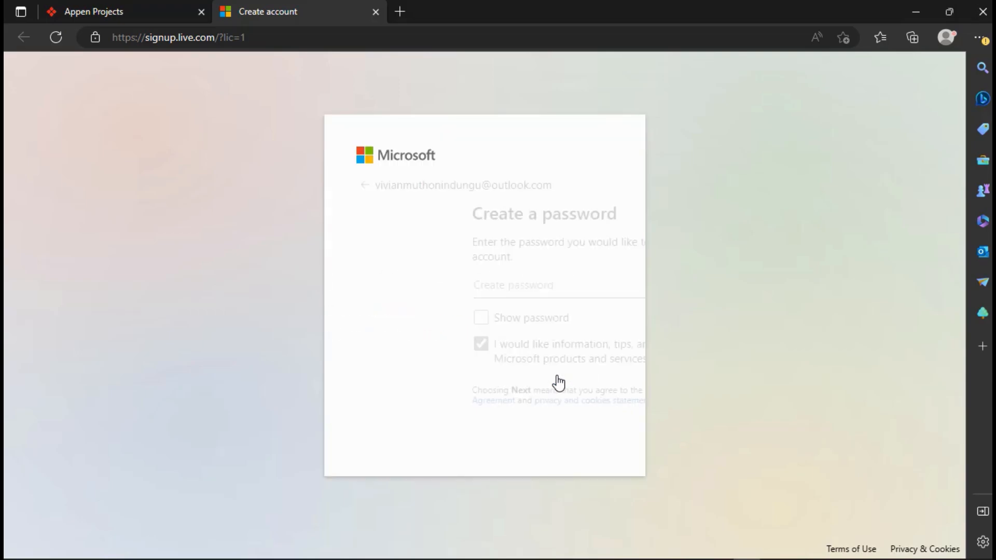
click(366, 318)
click(397, 278)
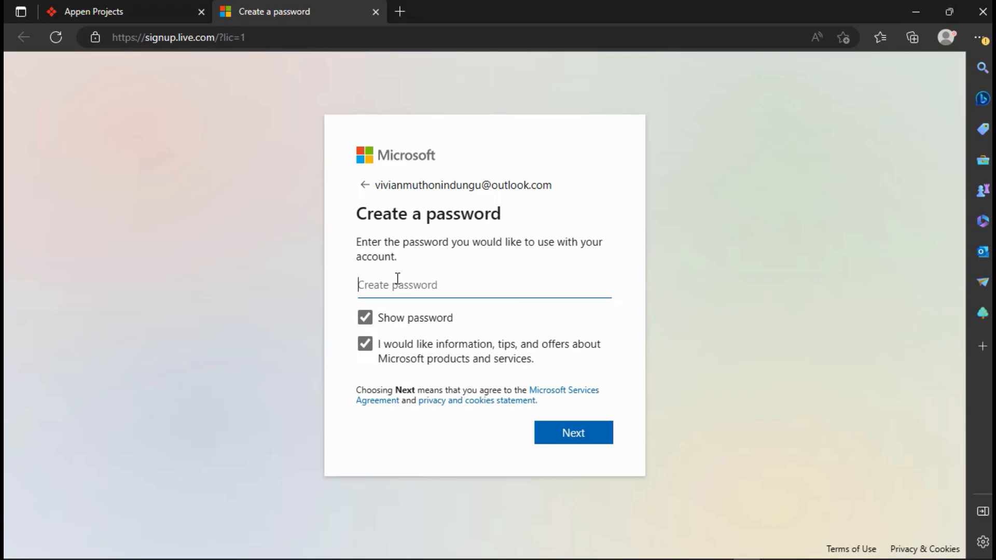
key(ctrl+v)
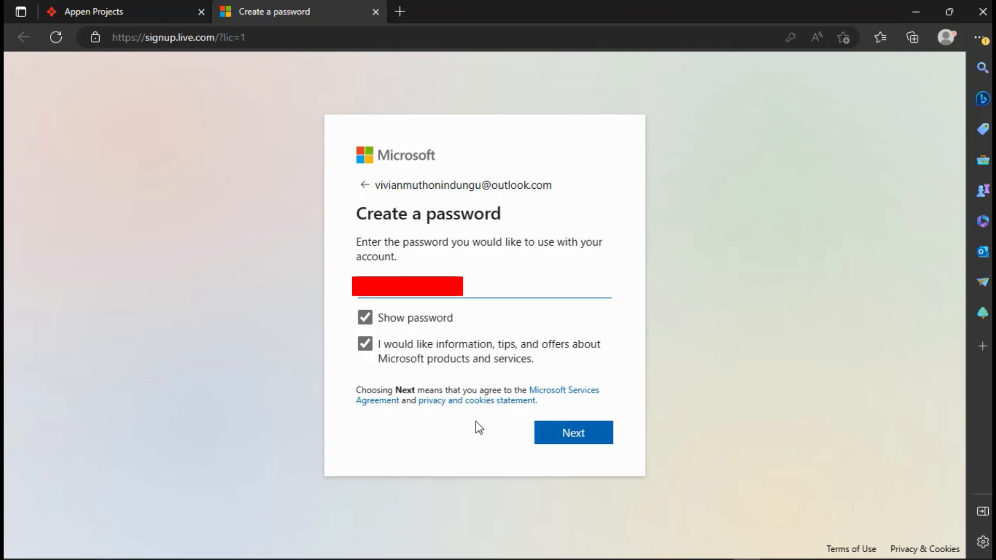
click(583, 434)
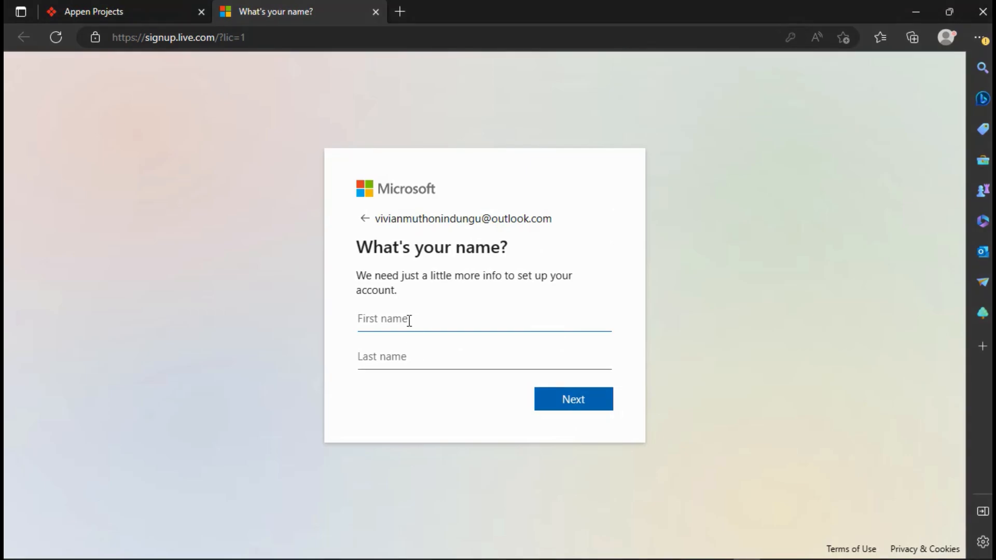
Enter first and last name and birthdate January 26 with the year.
click(376, 368)
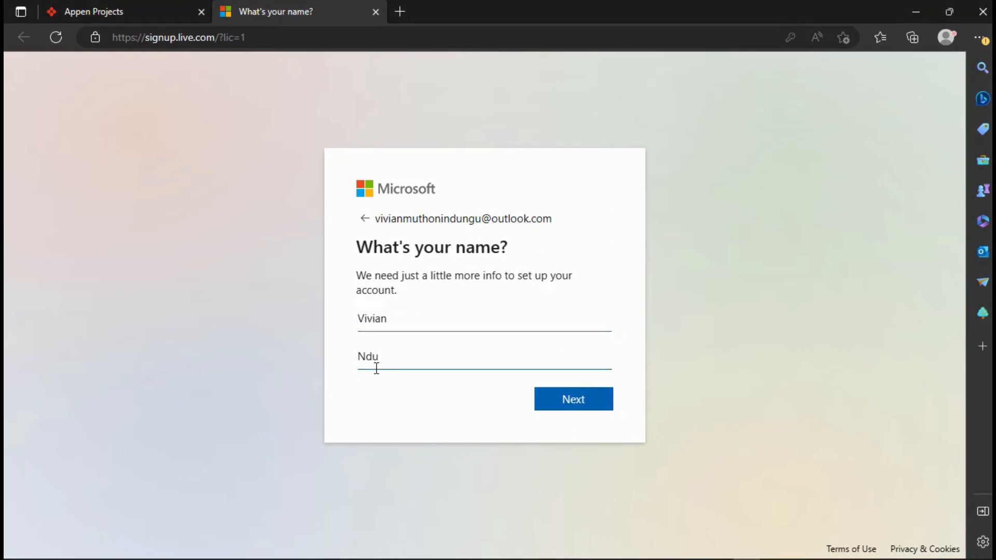
click(589, 403)
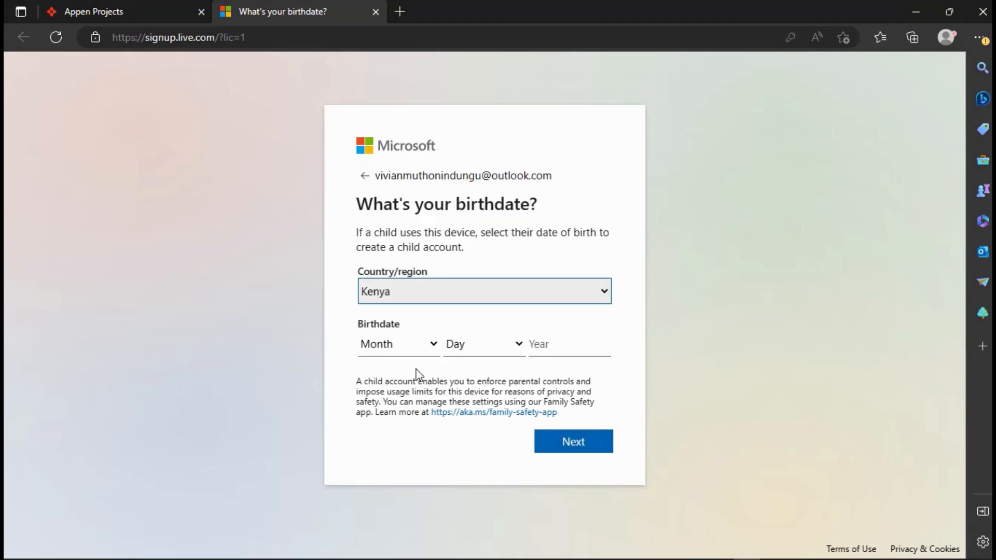
click(395, 348)
click(394, 381)
click(458, 350)
scroll(455, 257, down, 3)
click(455, 246)
click(560, 345)
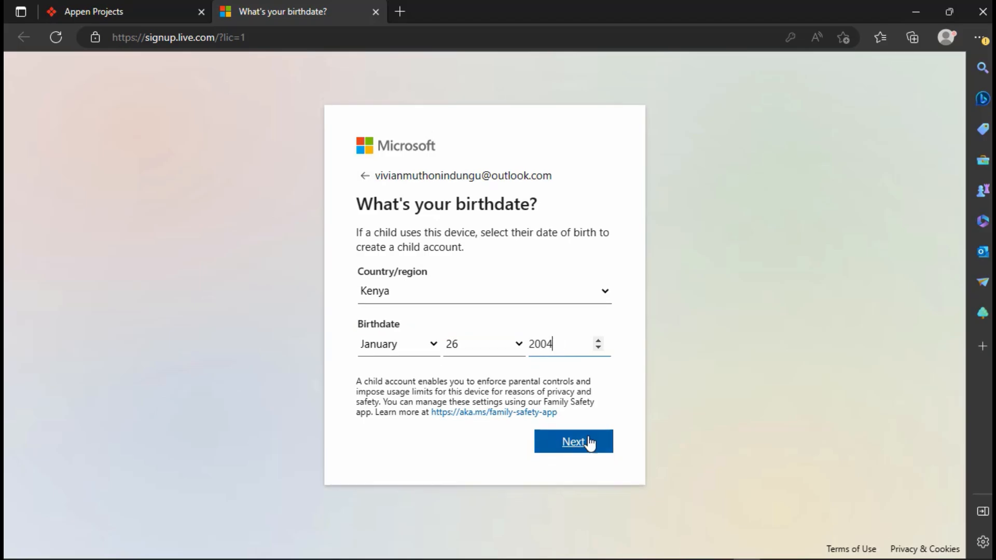
click(590, 442)
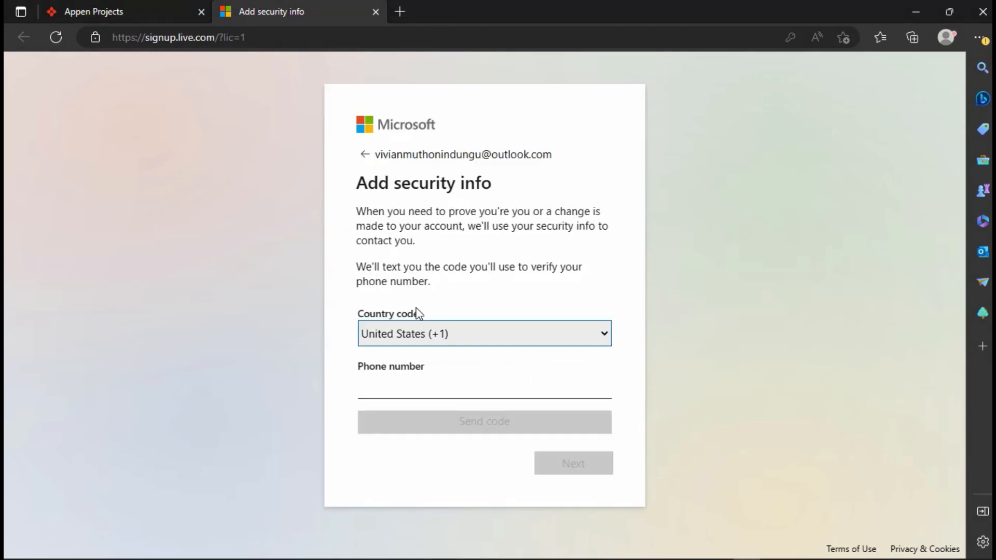
Verify a Kenya phone number with the texted code and stay signed in.
click(416, 335)
text(ke)
click(405, 383)
key(ctrl+v)
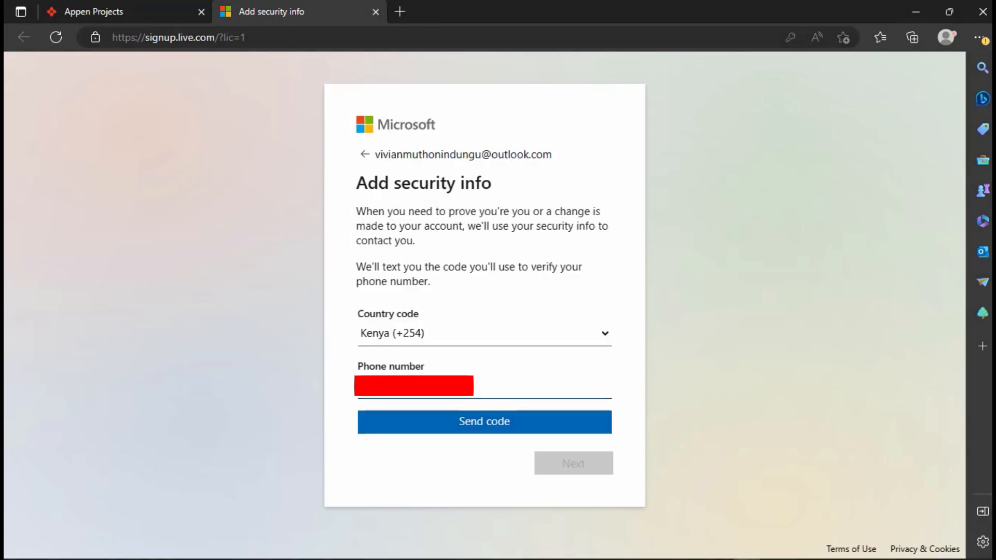
click(502, 419)
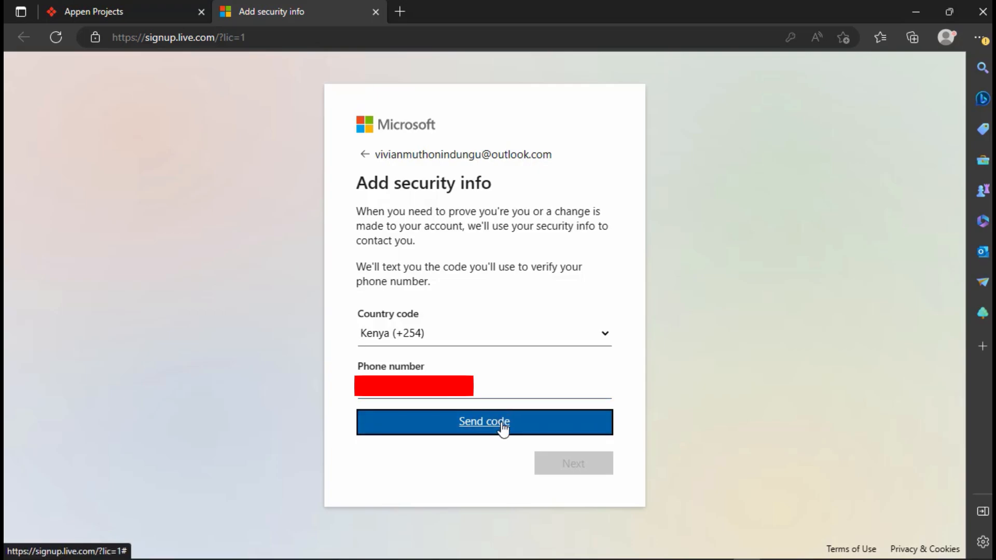
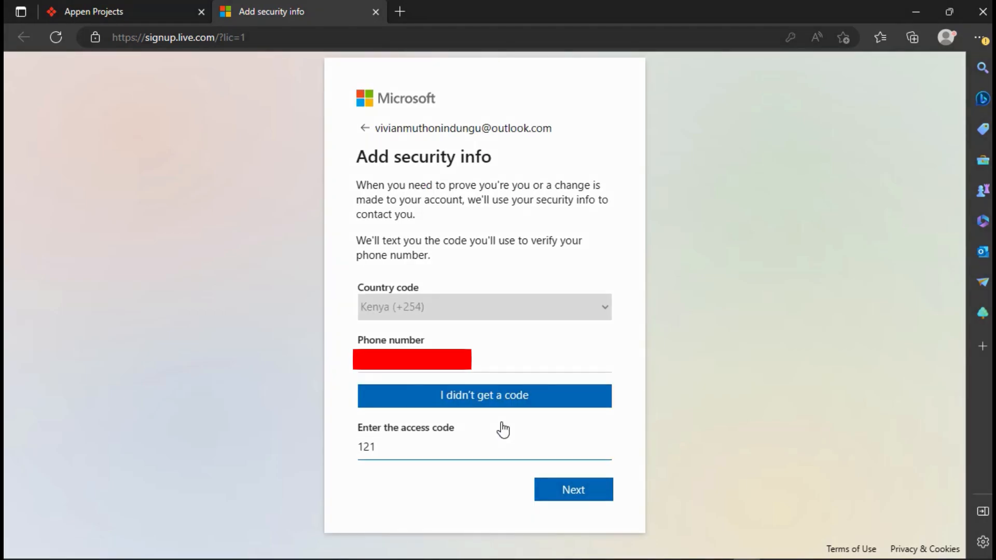
click(590, 502)
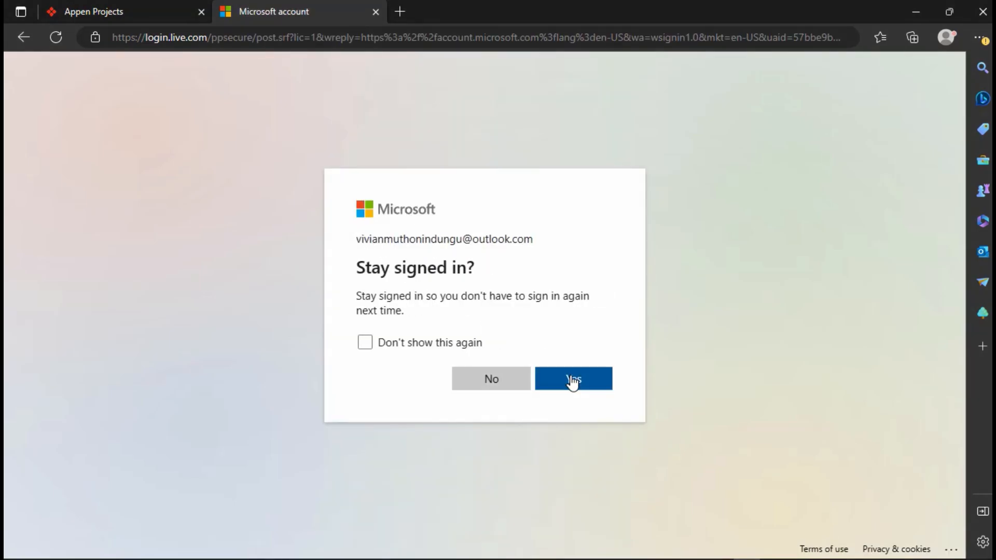
click(571, 381)
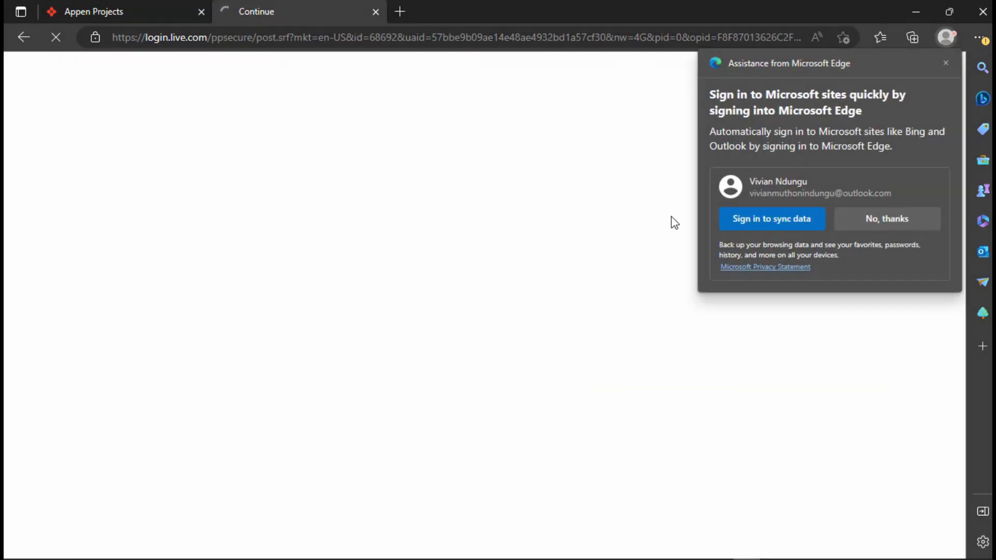
click(868, 217)
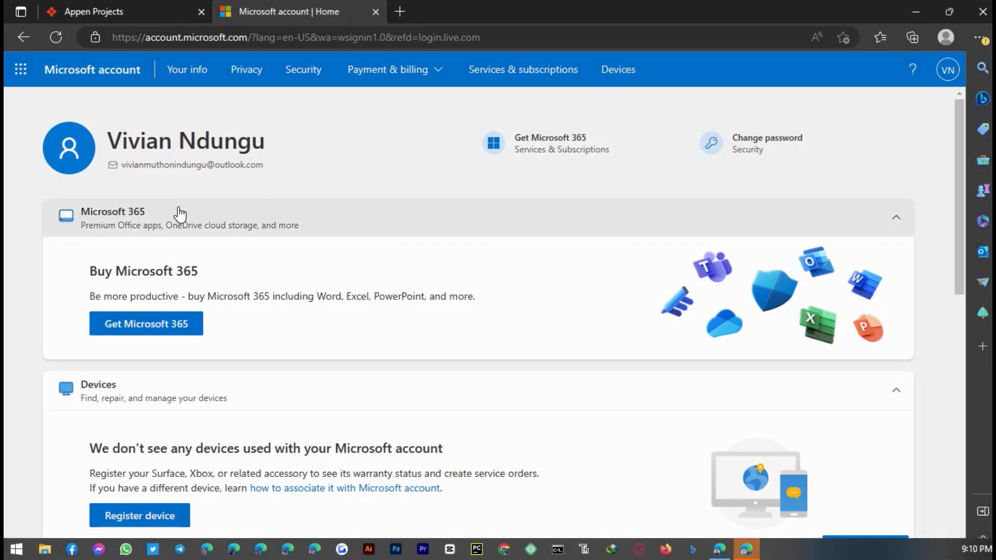
Select the new Microsoft account's email address to copy it.
drag(291, 171, 120, 169)
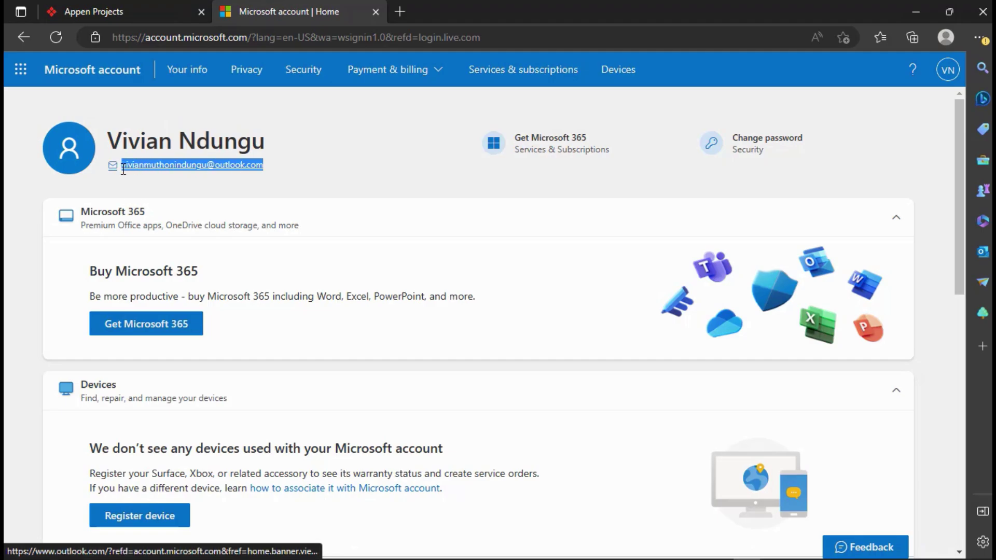
right_click(154, 170)
Paste the Outlook address as the Windows Live ID and request a verification code.
click(192, 247)
click(40, 17)
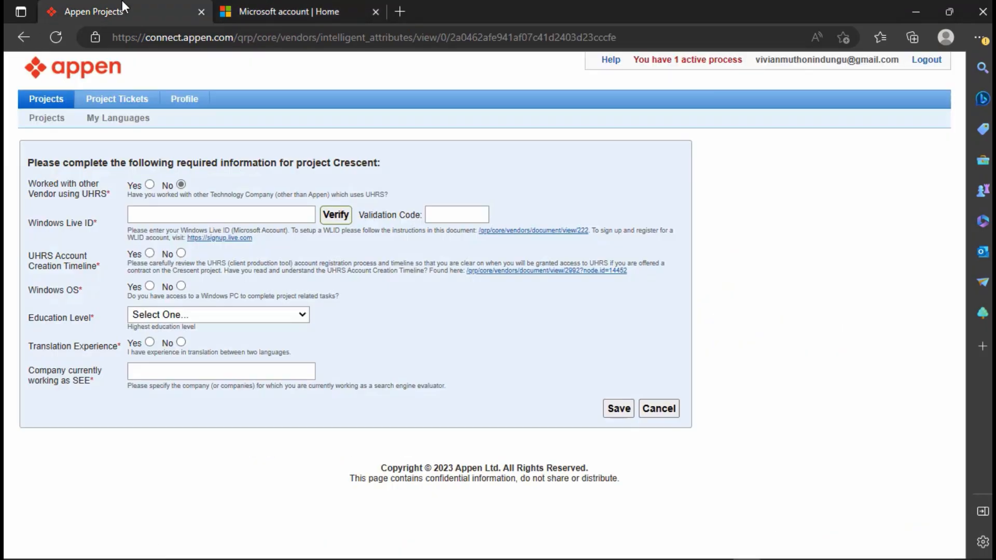
click(187, 219)
key(ctrl+v)
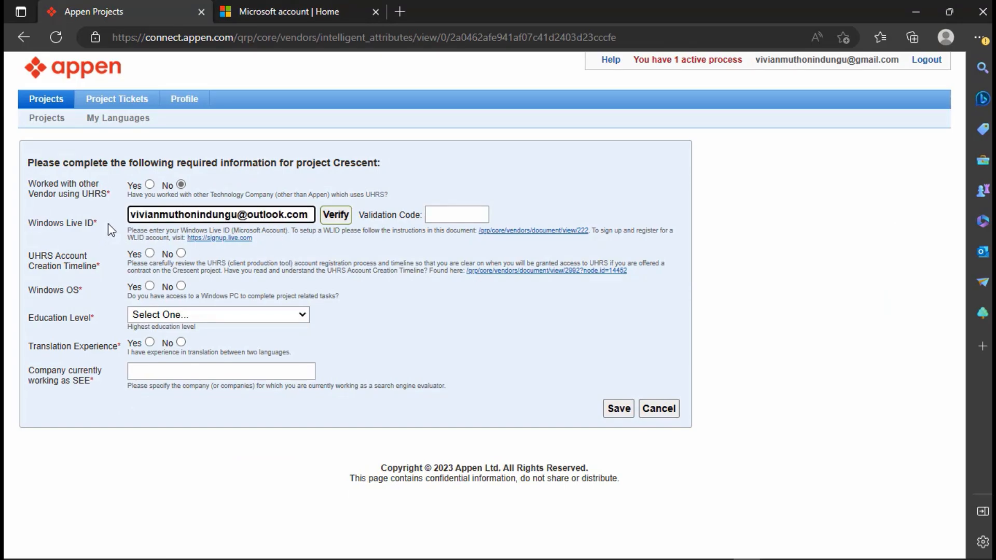
click(335, 219)
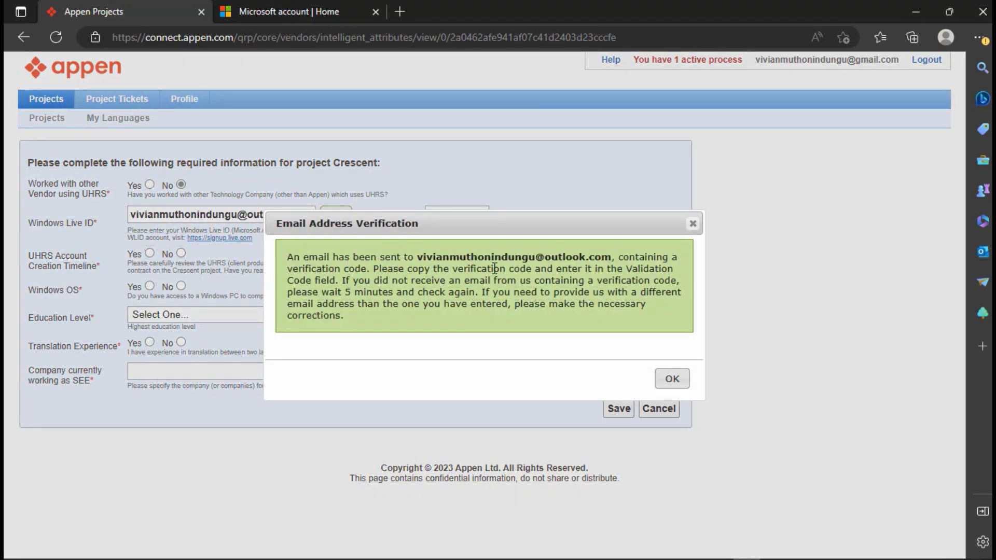
Switch to the Microsoft account page and bring up the Microsoft apps launcher.
click(259, 8)
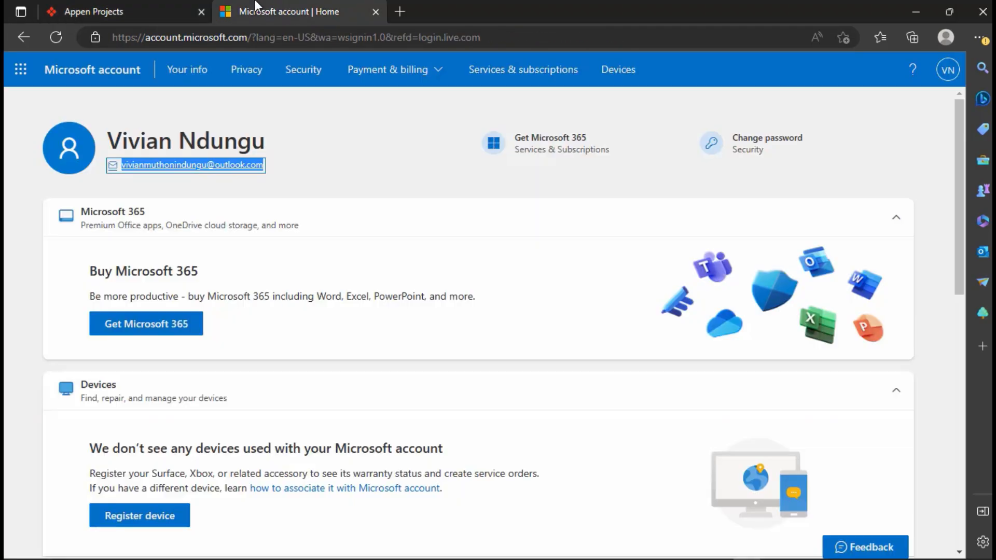
click(321, 154)
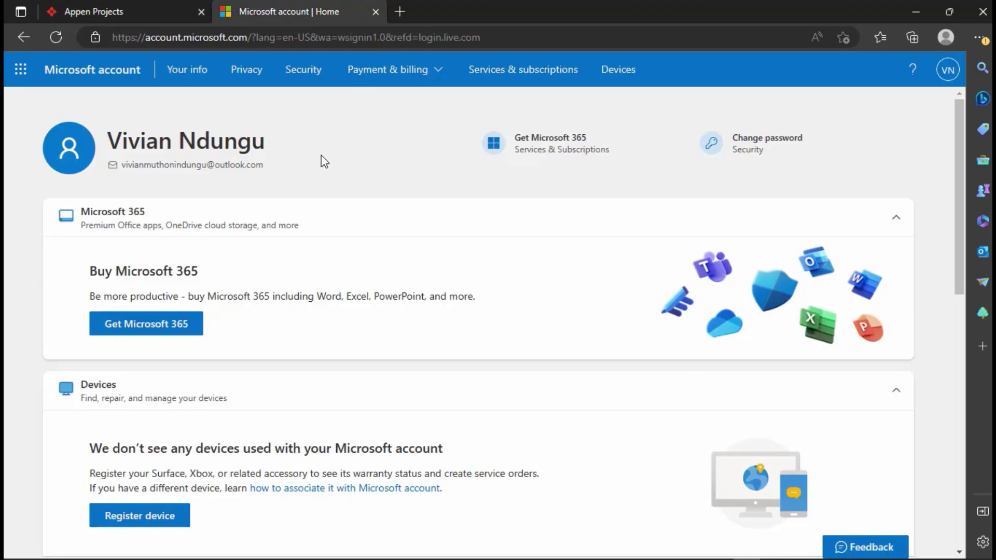
click(20, 74)
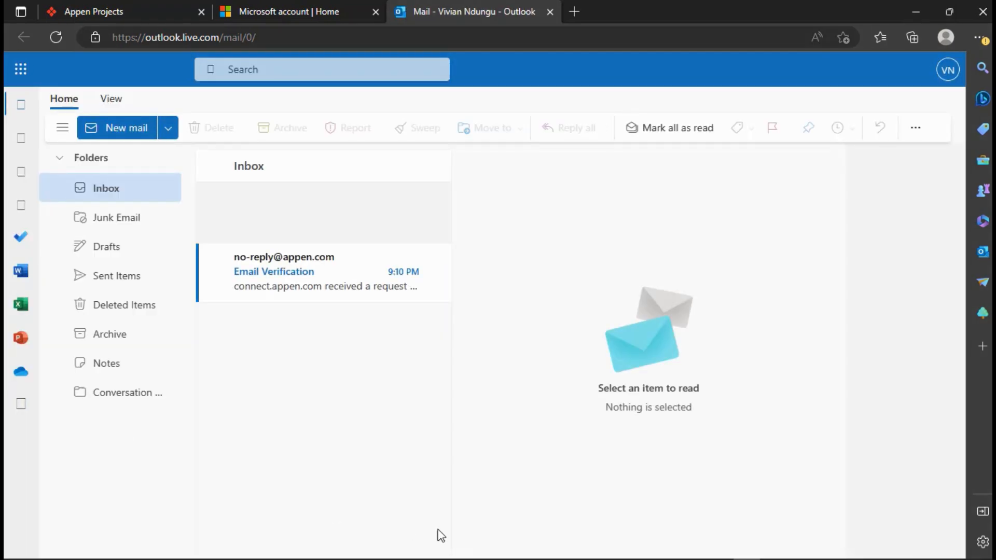
click(284, 276)
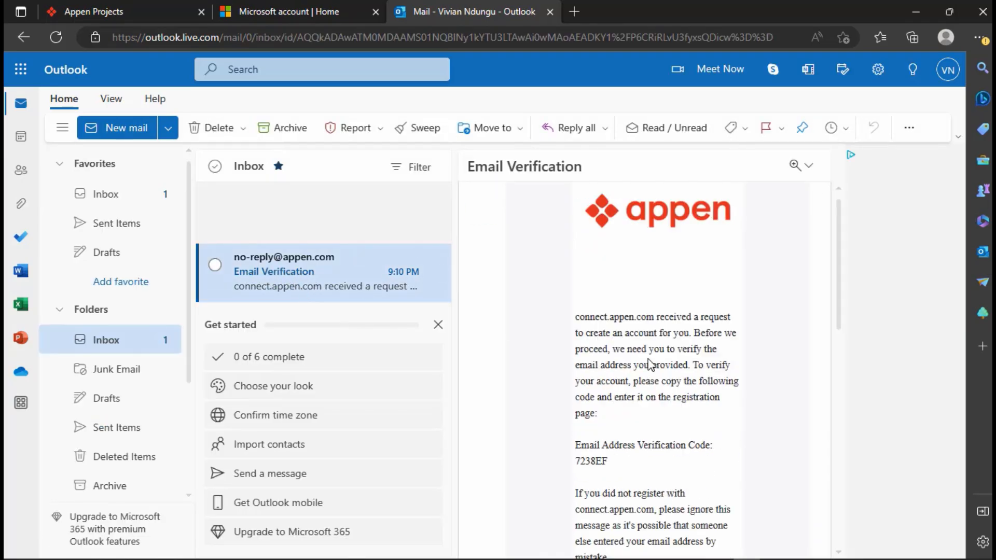
scroll(650, 361, down, 1)
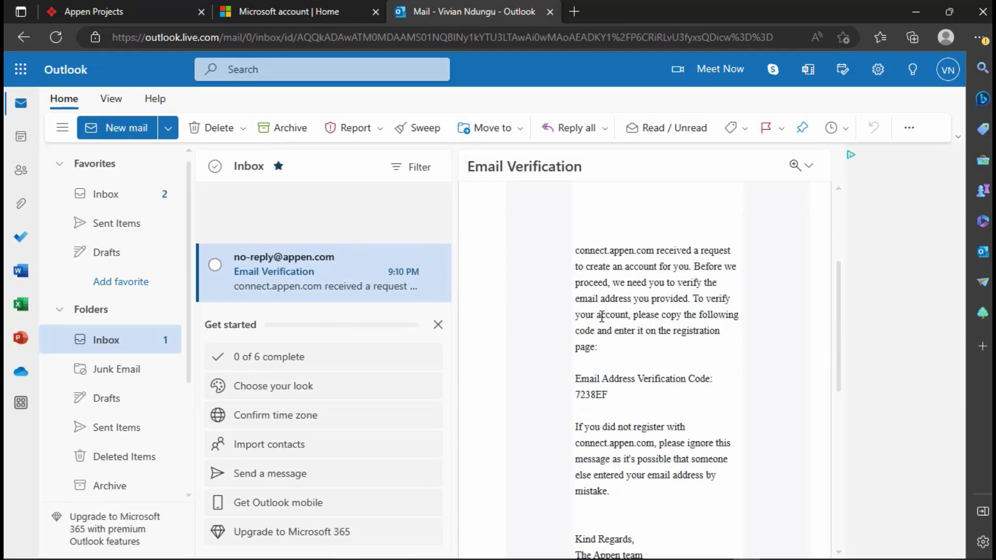
double_click(585, 395)
right_click(586, 395)
click(622, 87)
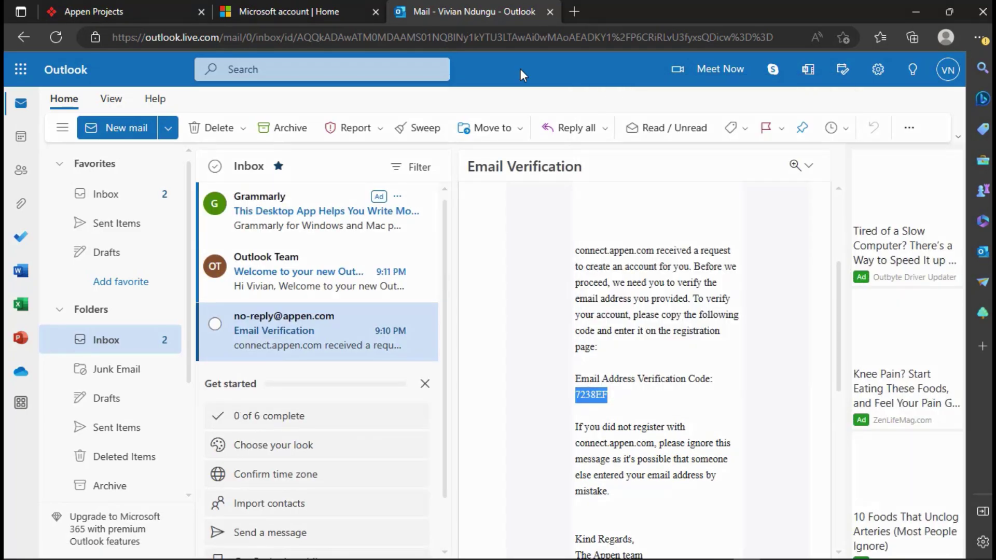
click(66, 3)
click(665, 383)
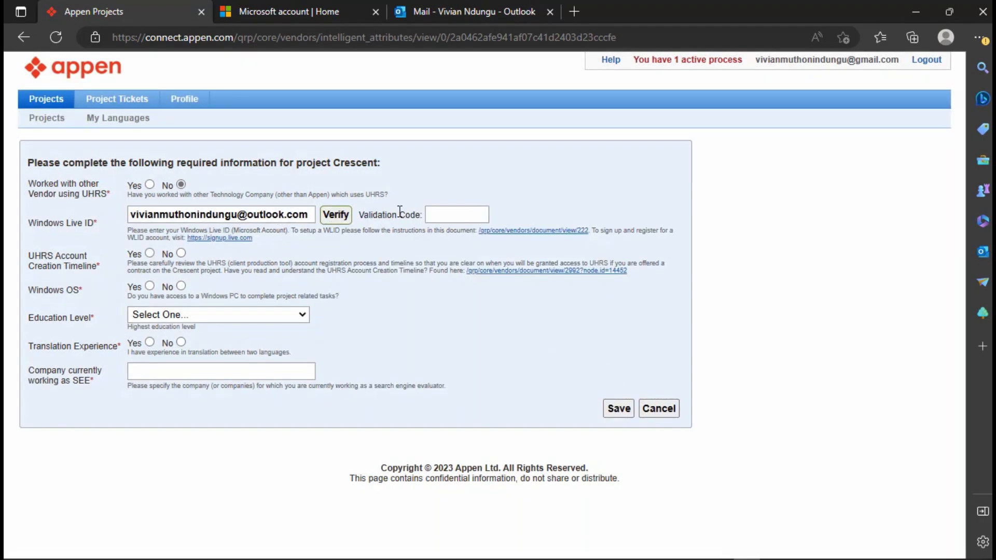
click(440, 212)
key(ctrl+v)
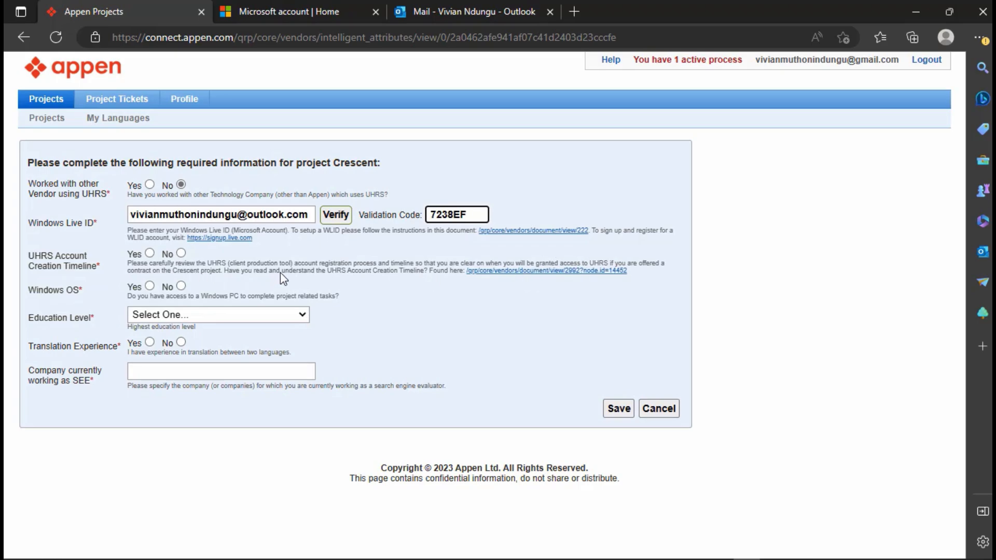
click(150, 254)
click(150, 286)
Set education to Some college coursework, answer Yes to translation experience, and move to the Company field.
click(185, 314)
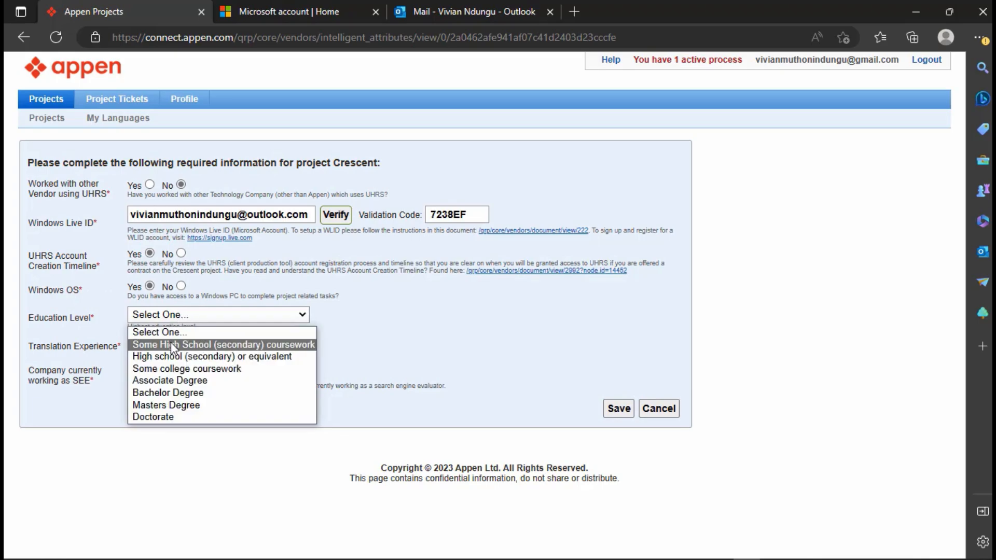
click(165, 394)
click(198, 316)
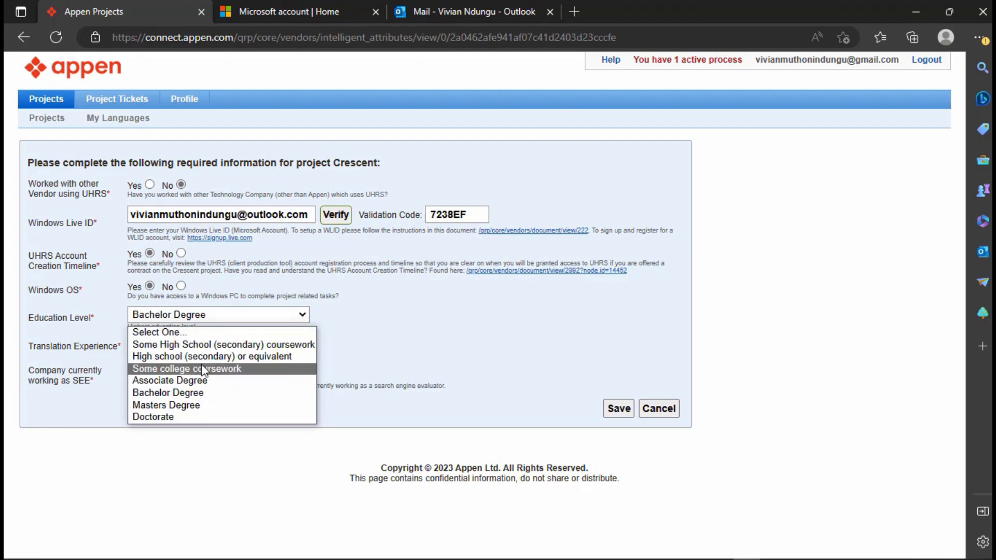
key(Escape)
key(Up)
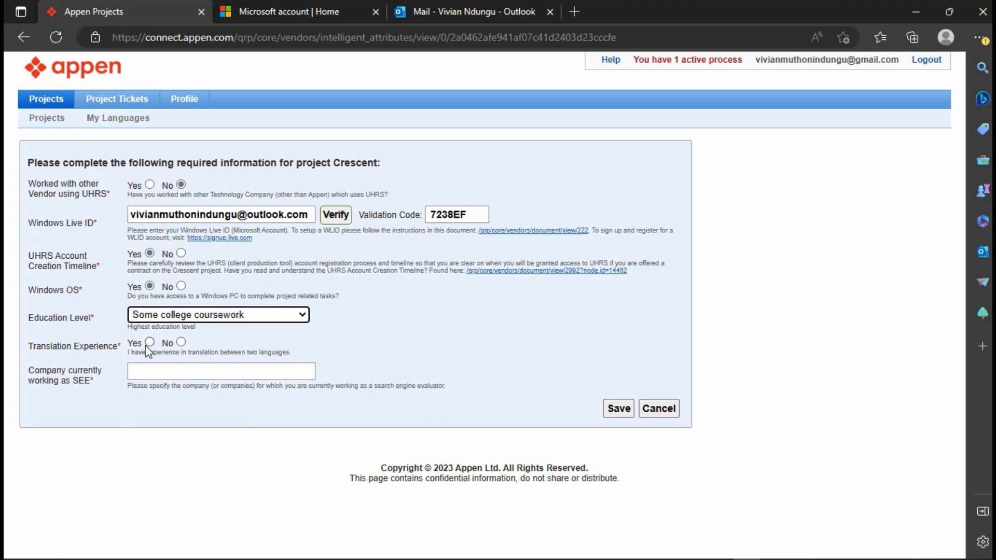
click(146, 345)
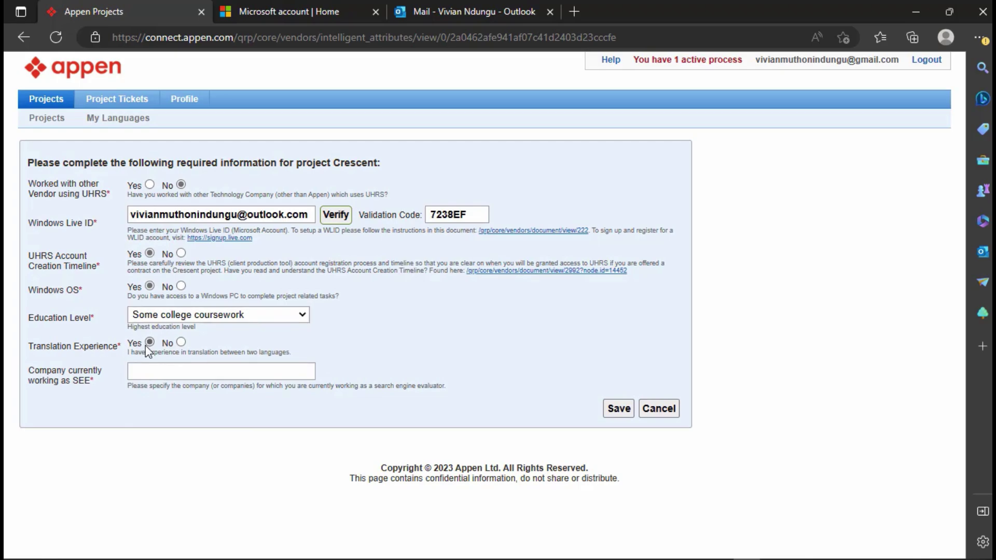
click(166, 370)
text(n/a)
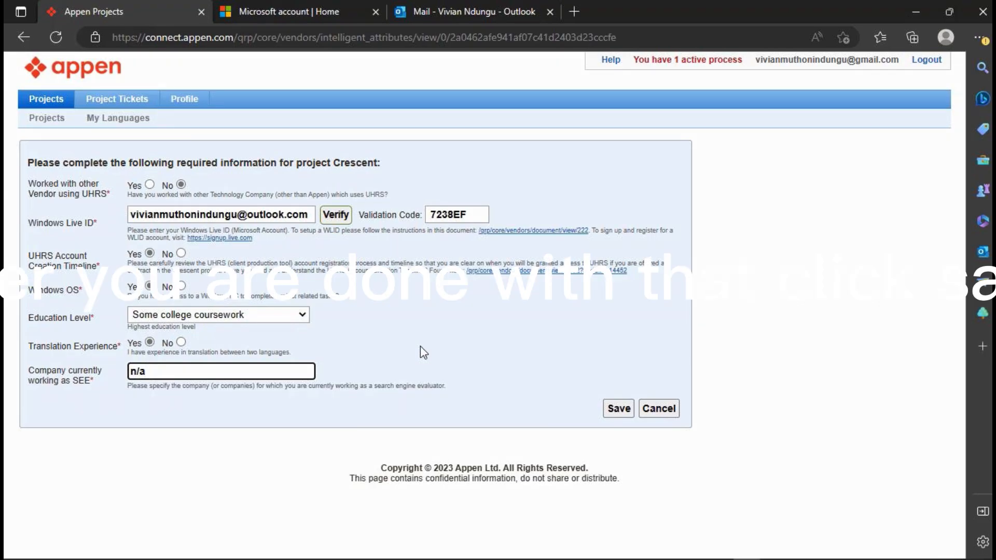
Save the Crescent form and agree to the Microsoft Vendor Code of Conduct.
click(619, 408)
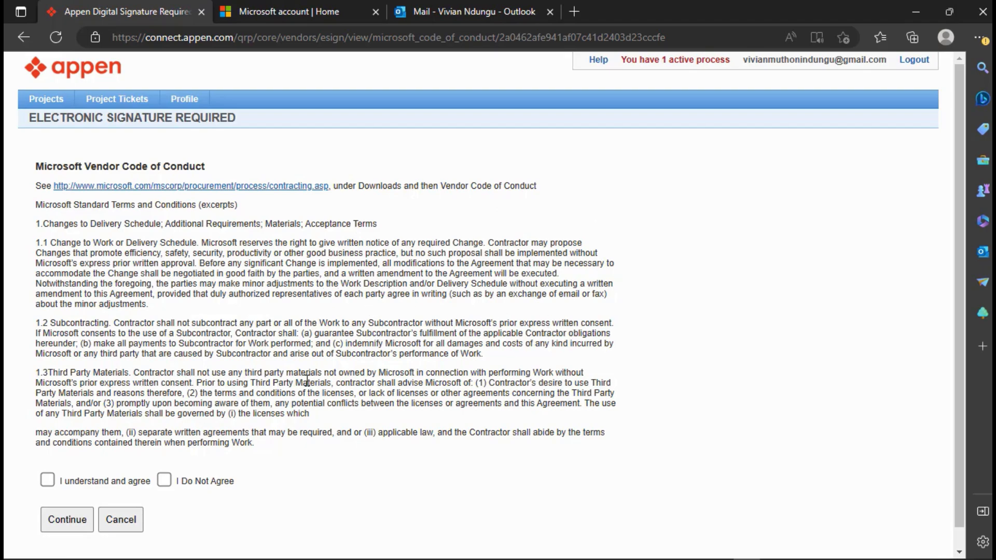
click(47, 480)
click(59, 530)
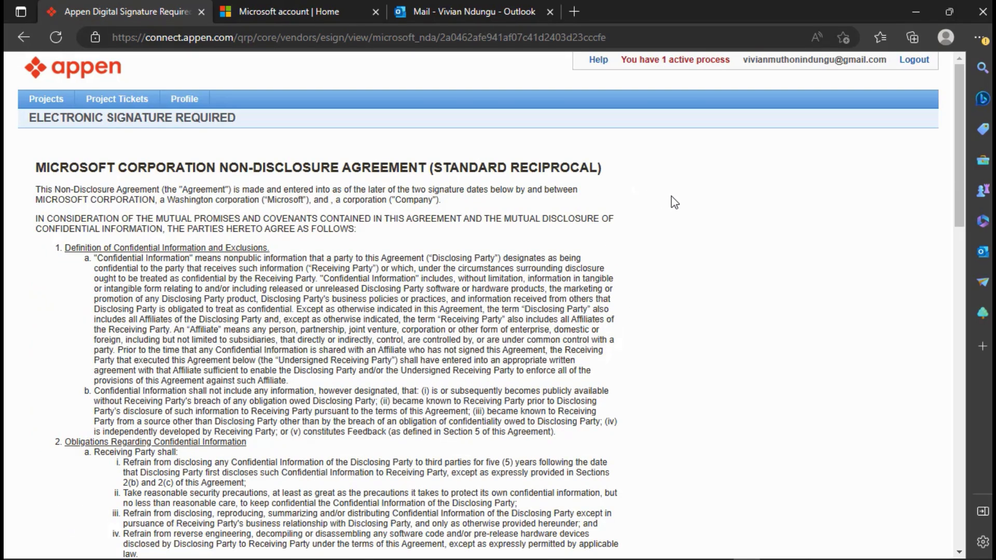
scroll(731, 232, down, 1)
scroll(732, 231, up, 1)
scroll(732, 231, down, 1)
scroll(731, 231, down, 1)
scroll(732, 231, down, 5)
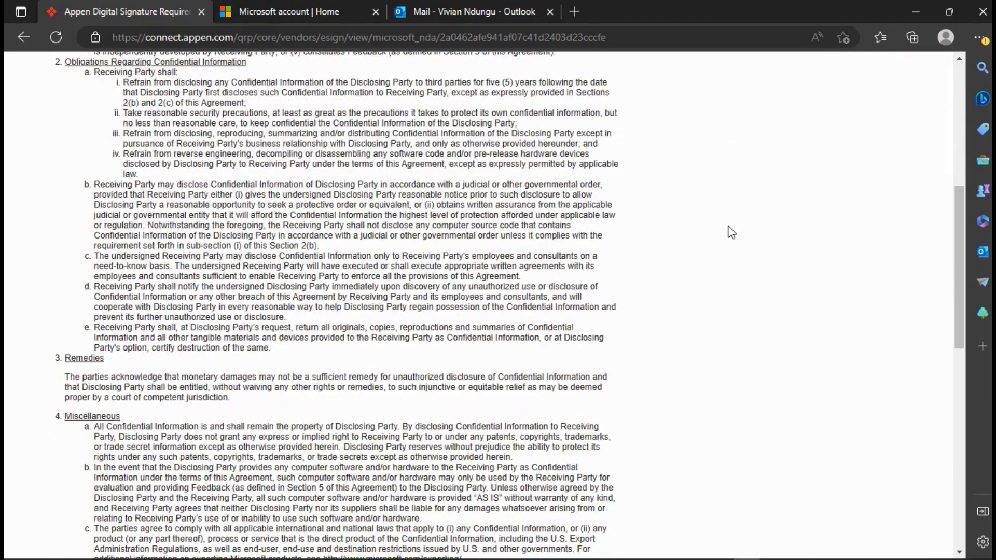
scroll(731, 231, down, 3)
scroll(732, 230, down, 3)
scroll(726, 228, down, 2)
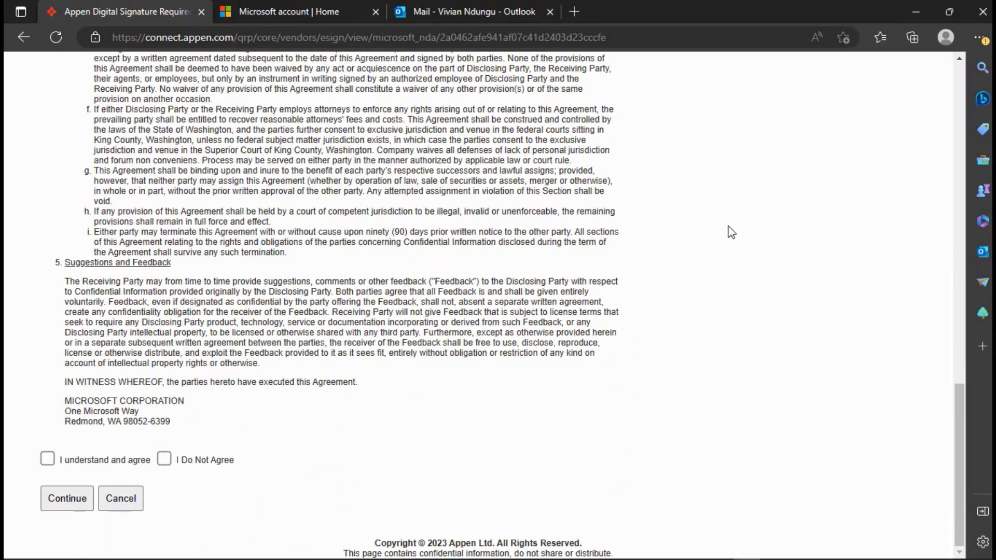
Agree to the non-disclosure agreement and continue to the UHRS Account Policy.
click(47, 460)
click(75, 508)
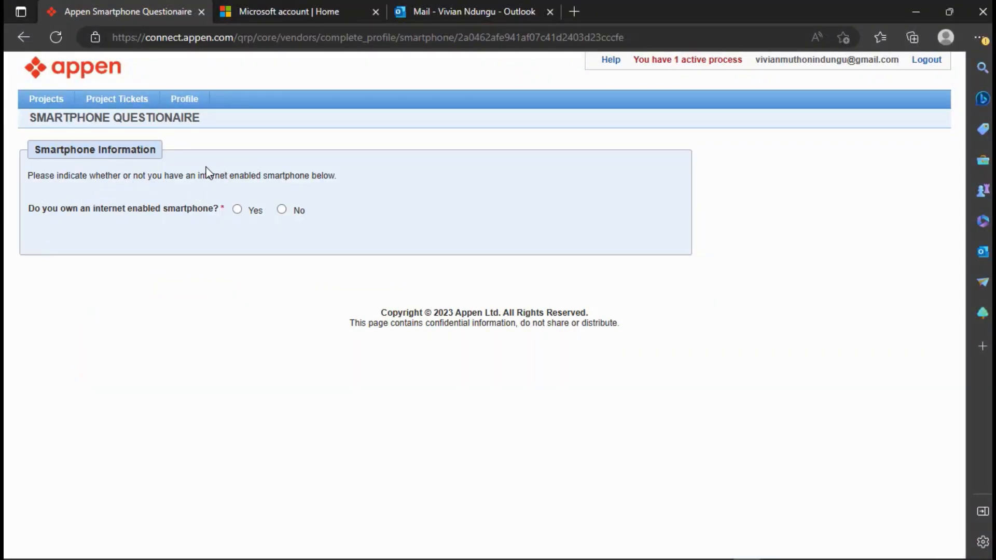
Answer Yes to owning an internet-enabled smartphone and continue after phone verification.
click(237, 210)
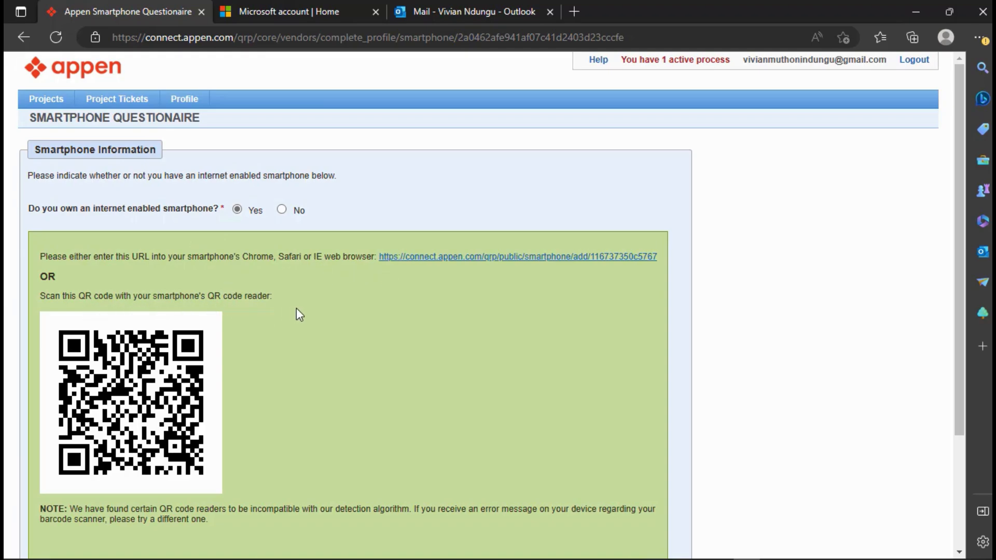
scroll(297, 313, down, 1)
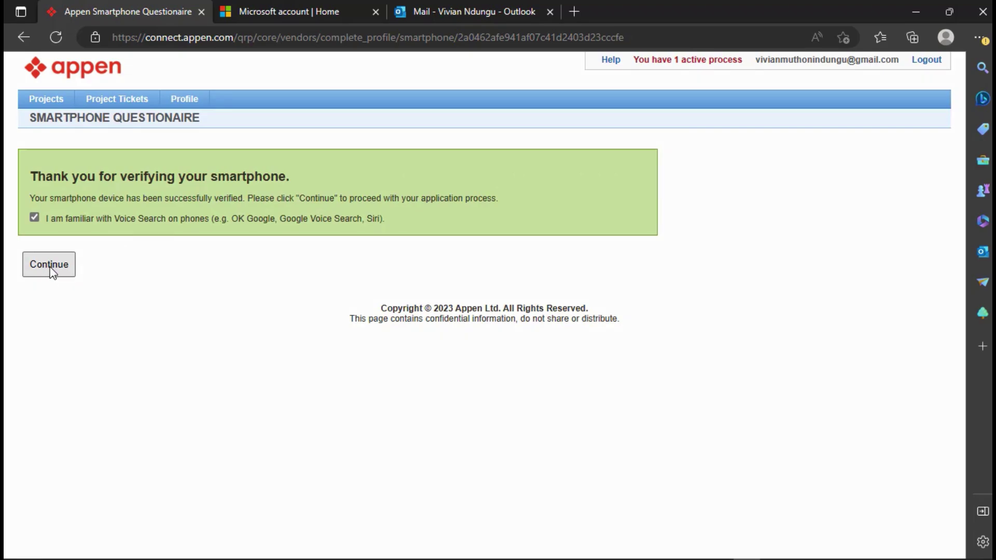
click(51, 269)
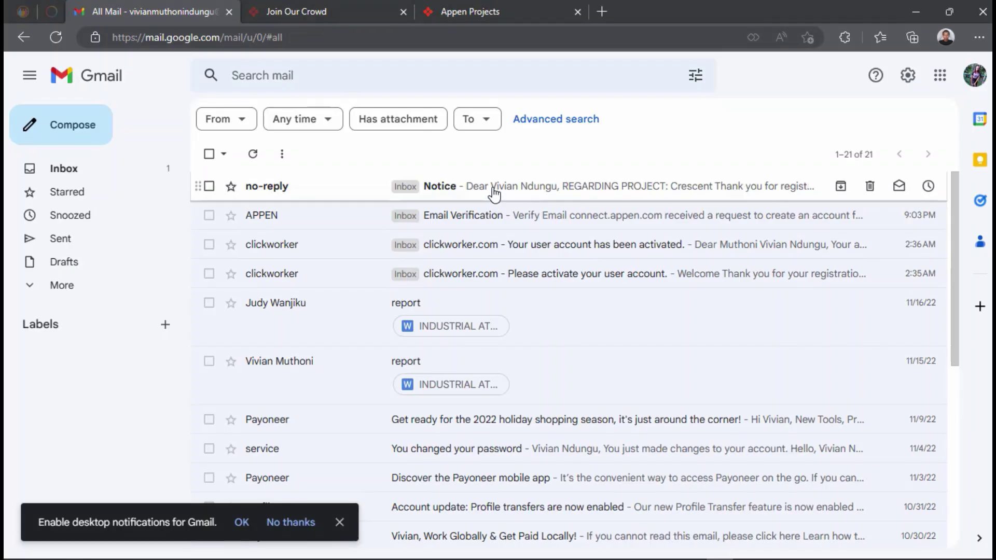
View Appen's Crescent registration notice listing registration completed and qualification review in progress.
click(494, 189)
scroll(512, 323, down, 2)
scroll(591, 240, down, 2)
scroll(757, 302, down, 2)
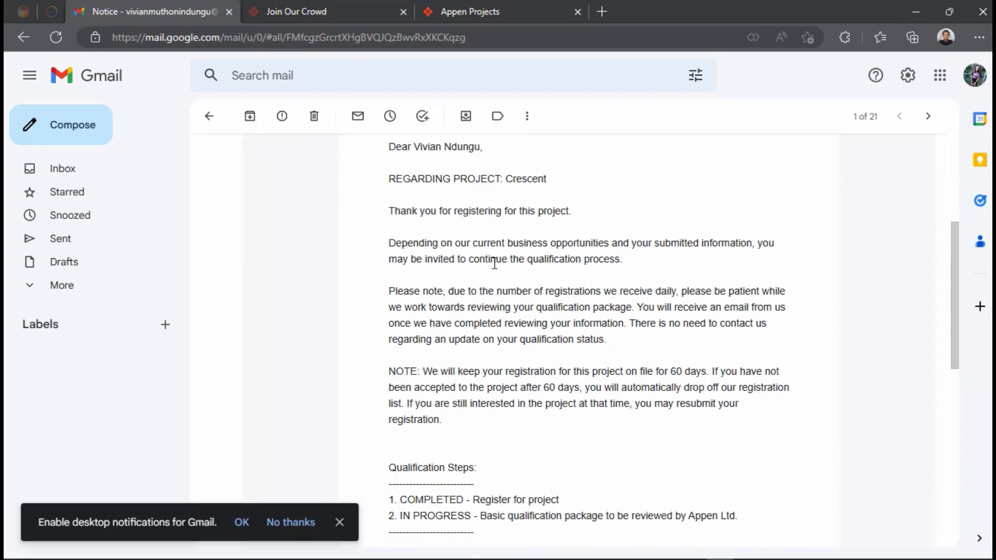